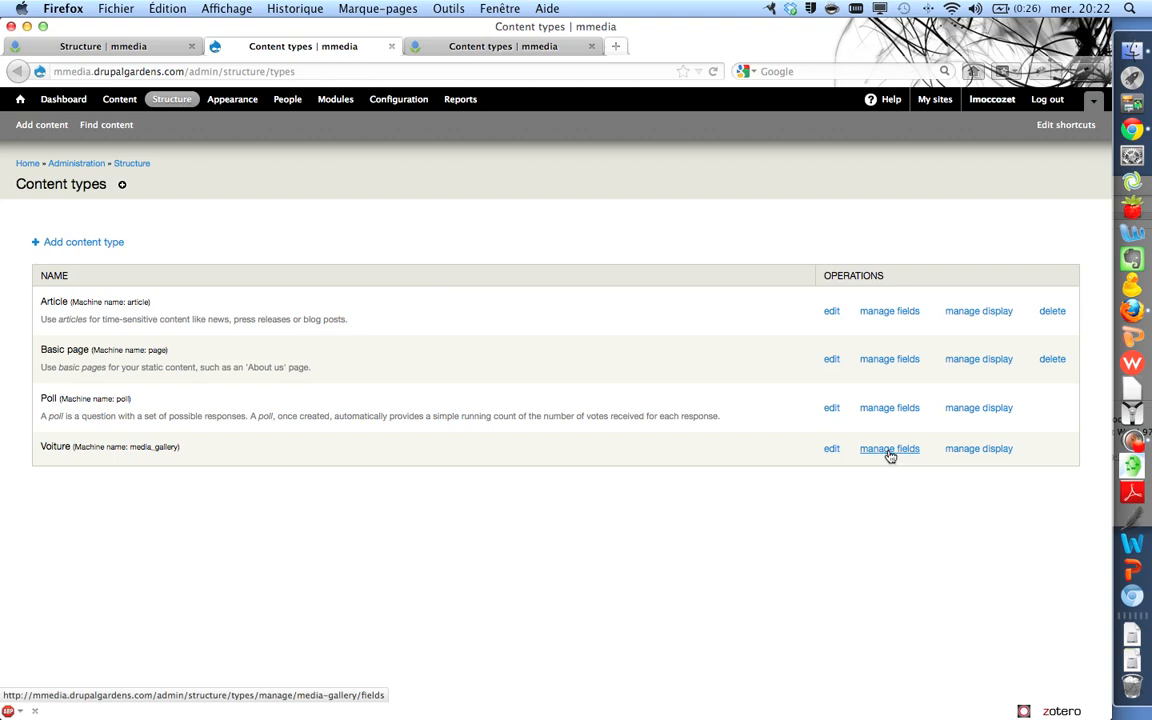
Step: Open the field management page of the Voiture content type and go to the row for adding a new field
{"action": "left_click", "coordinate": [889, 449]}
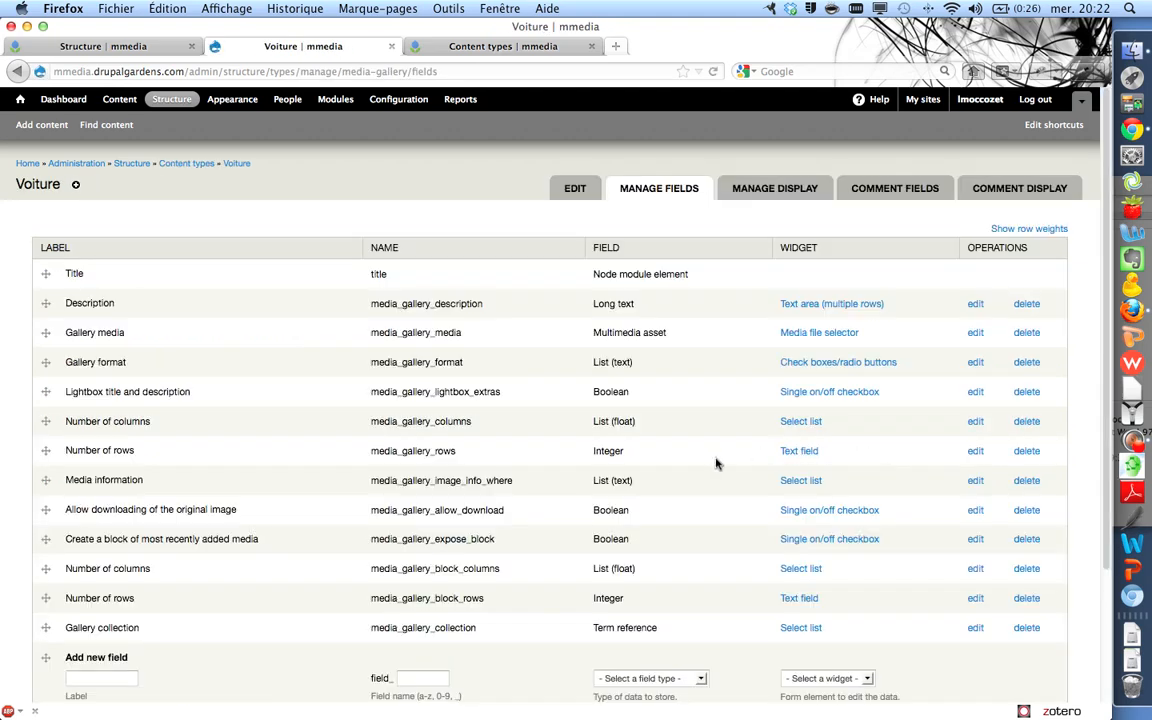
{"action": "scroll", "coordinate": [716, 463], "scroll_direction": "down", "scroll_amount": 2}
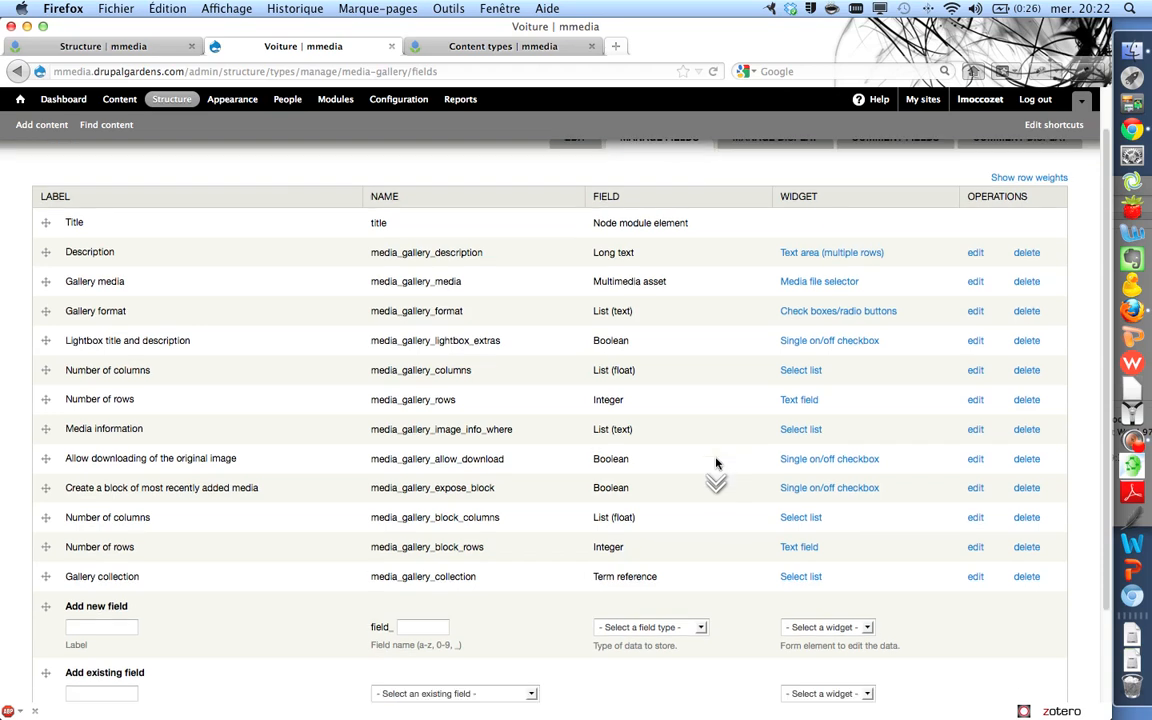
{"action": "scroll", "coordinate": [716, 463], "scroll_direction": "down", "scroll_amount": 1}
{"action": "scroll", "coordinate": [716, 463], "scroll_direction": "up", "scroll_amount": 1}
{"action": "scroll", "coordinate": [137, 230], "scroll_direction": "down", "scroll_amount": 1}
{"action": "scroll", "coordinate": [137, 230], "scroll_direction": "down", "scroll_amount": 1}
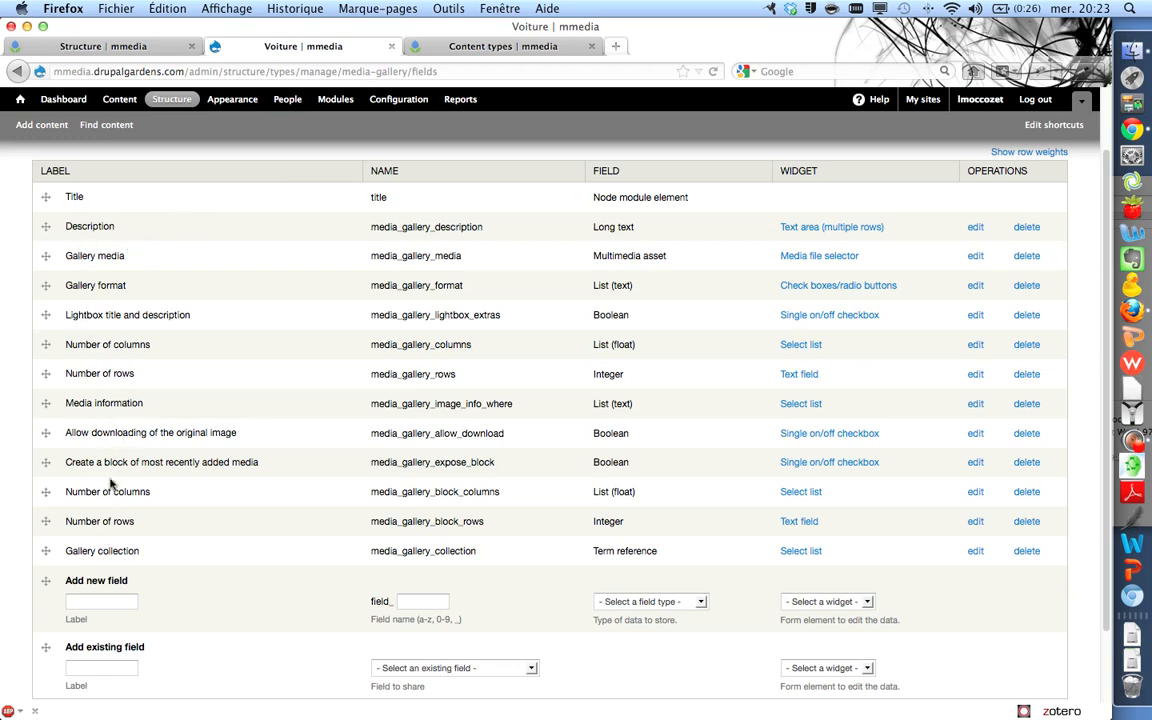
Step: Enter Marque as the new field's label and marque as its field name
{"action": "left_click", "coordinate": [115, 599]}
{"action": "left_click", "coordinate": [408, 605]}
{"action": "left_click", "coordinate": [126, 601]}
{"action": "type", "text": "Marque"}
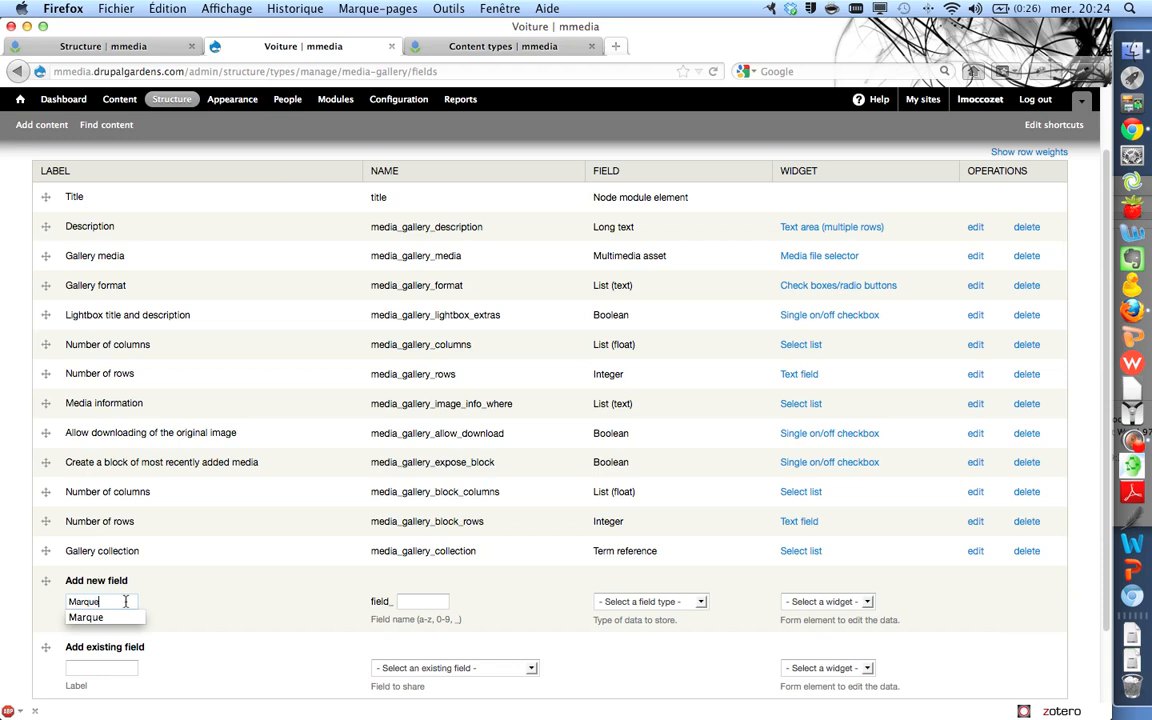
{"action": "left_click", "coordinate": [210, 605]}
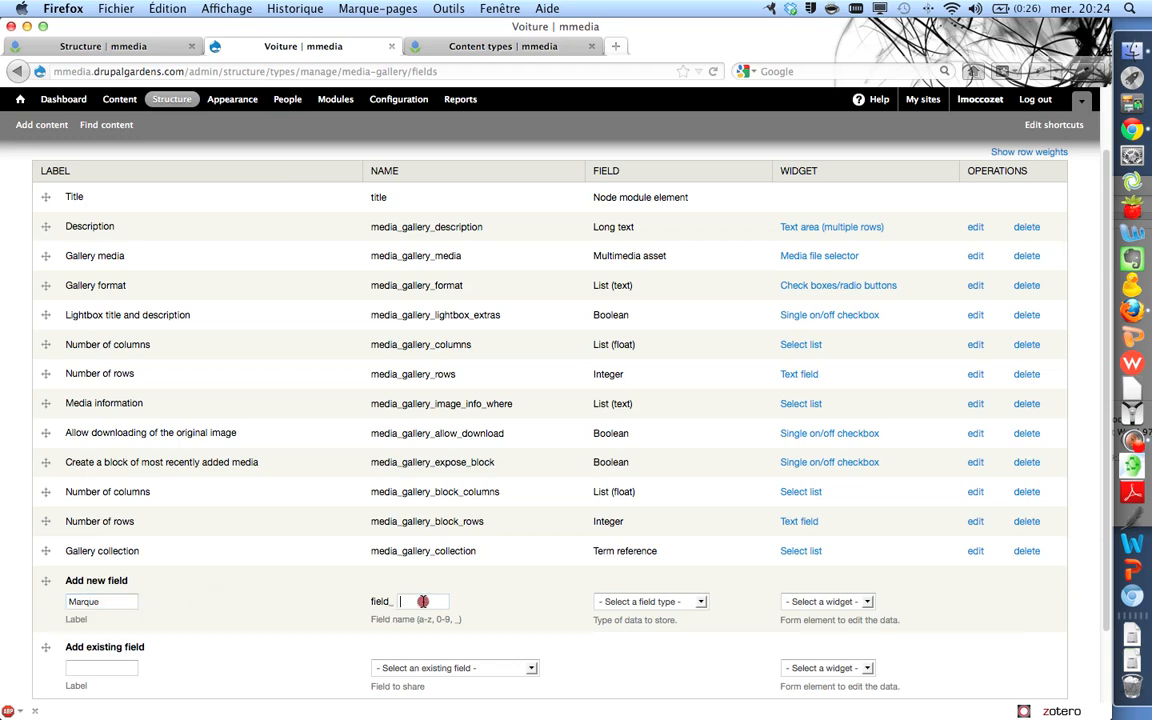
{"action": "type", "text": "m"}
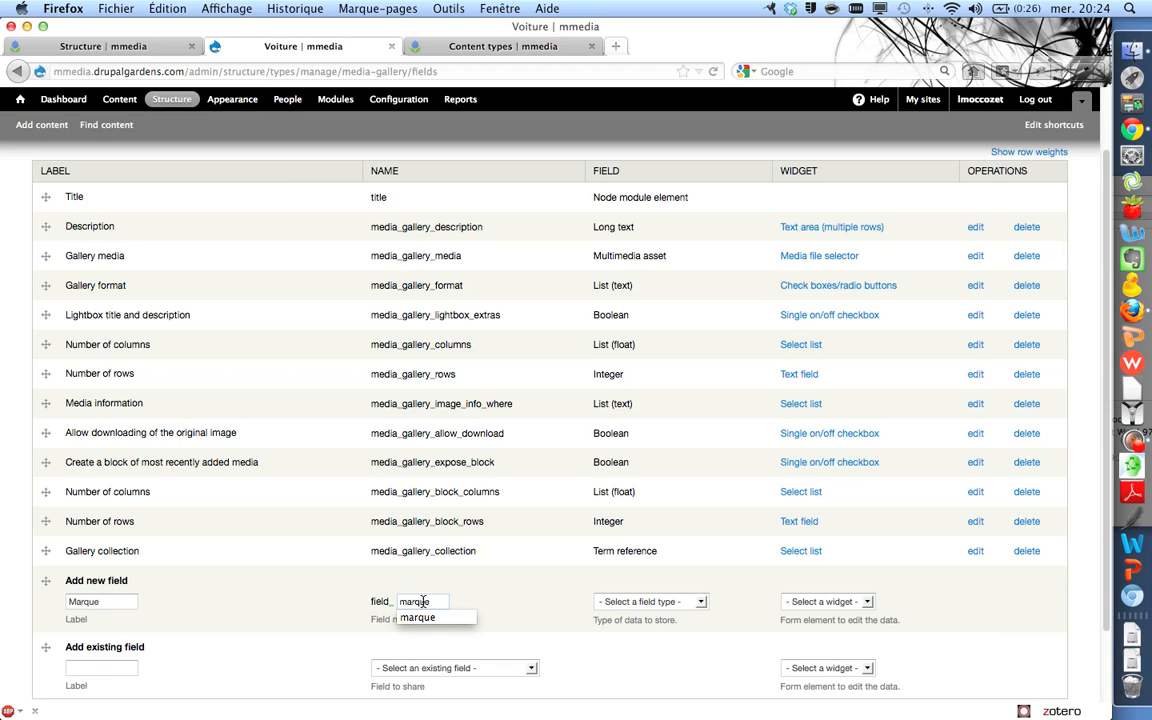
{"action": "type", "text": "arque"}
{"action": "left_click", "coordinate": [477, 609]}
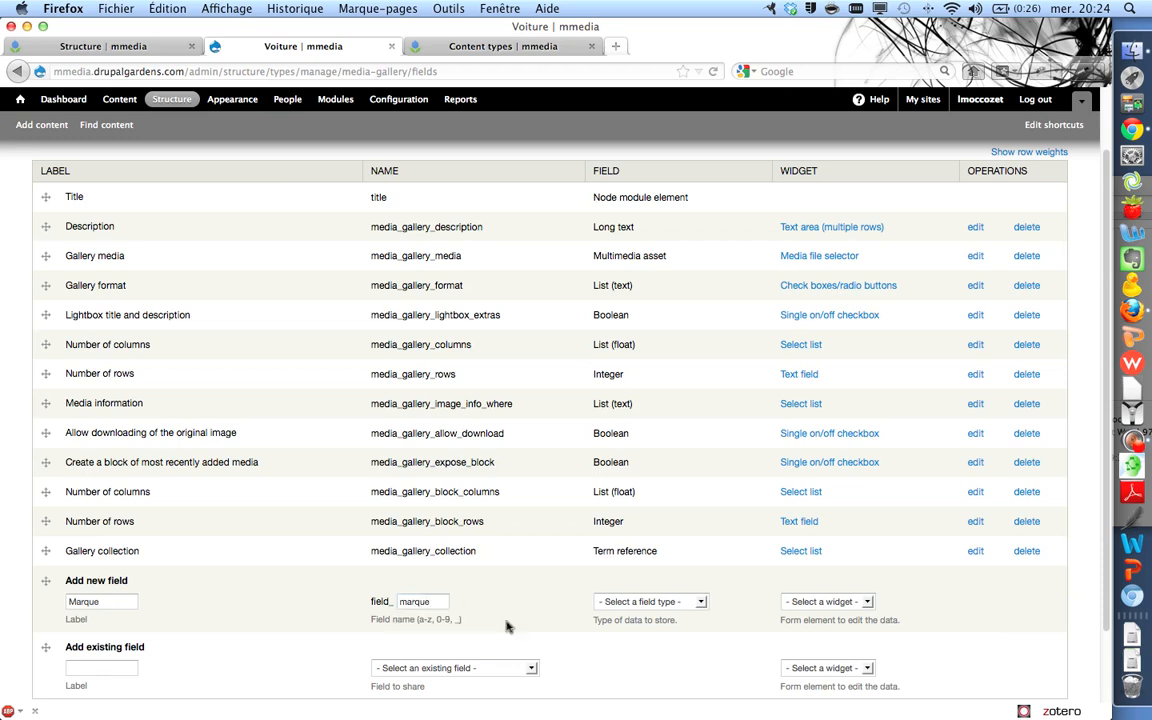
Step: Set the Marque field's type to Text with the Text field widget, and save the new field
{"action": "left_click", "coordinate": [651, 603]}
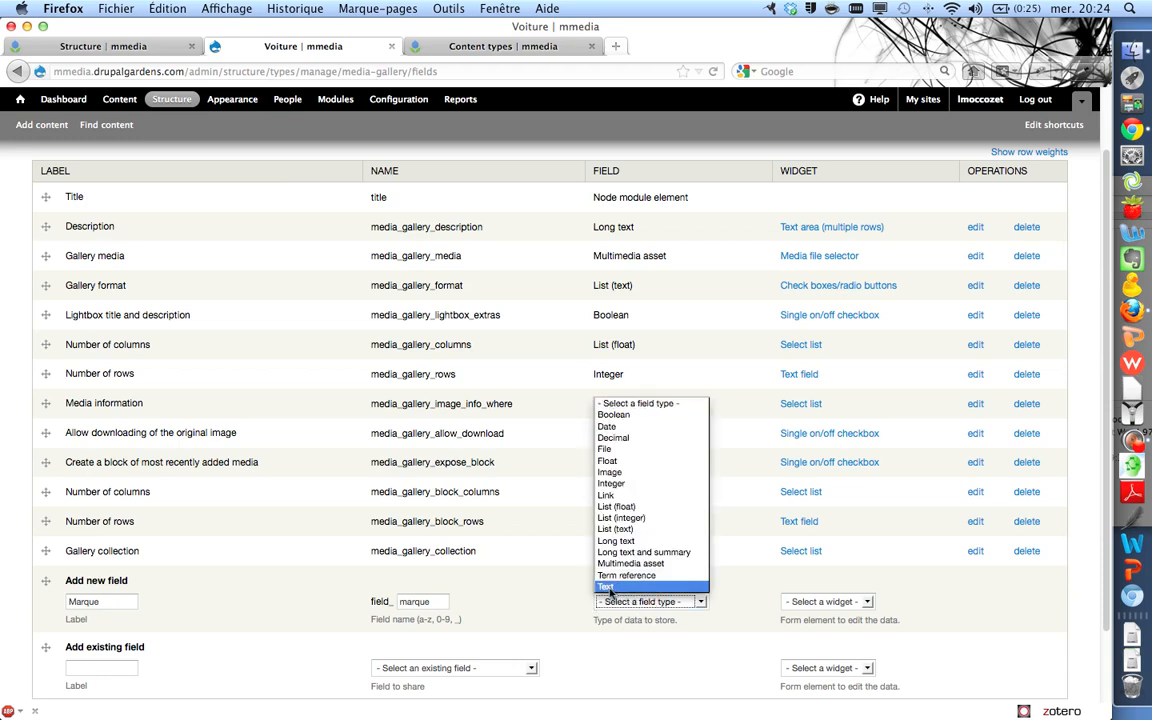
{"action": "left_click", "coordinate": [608, 587]}
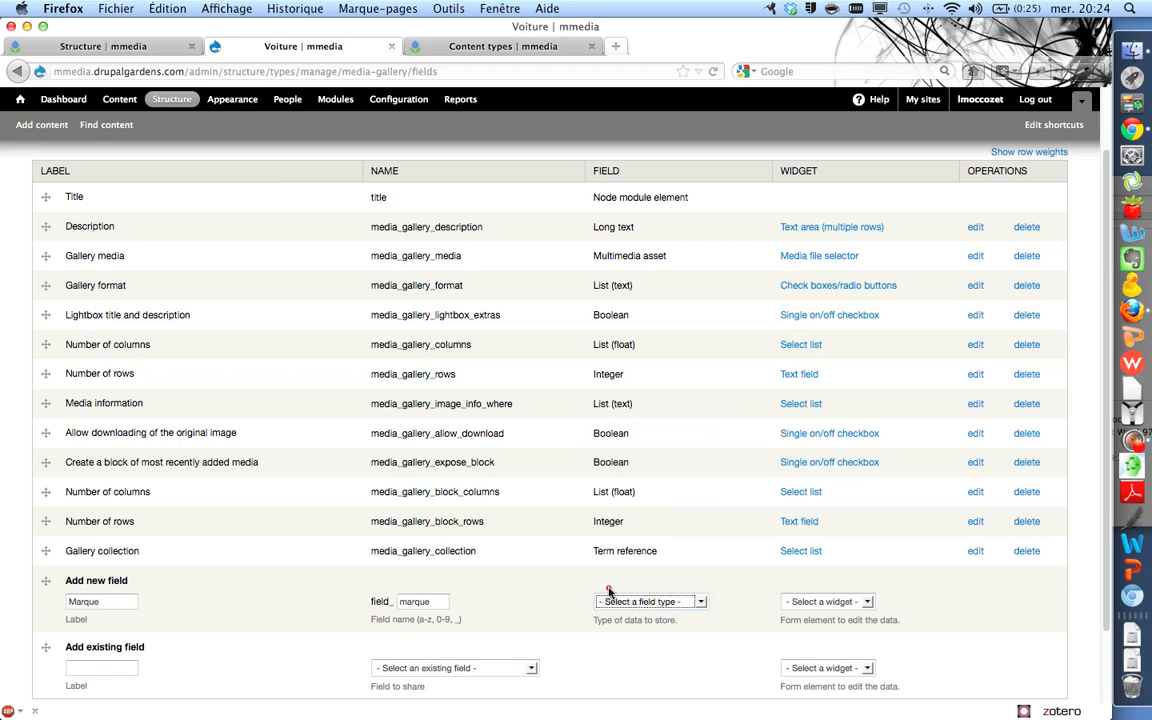
{"action": "left_click", "coordinate": [831, 602]}
{"action": "left_click", "coordinate": [879, 606]}
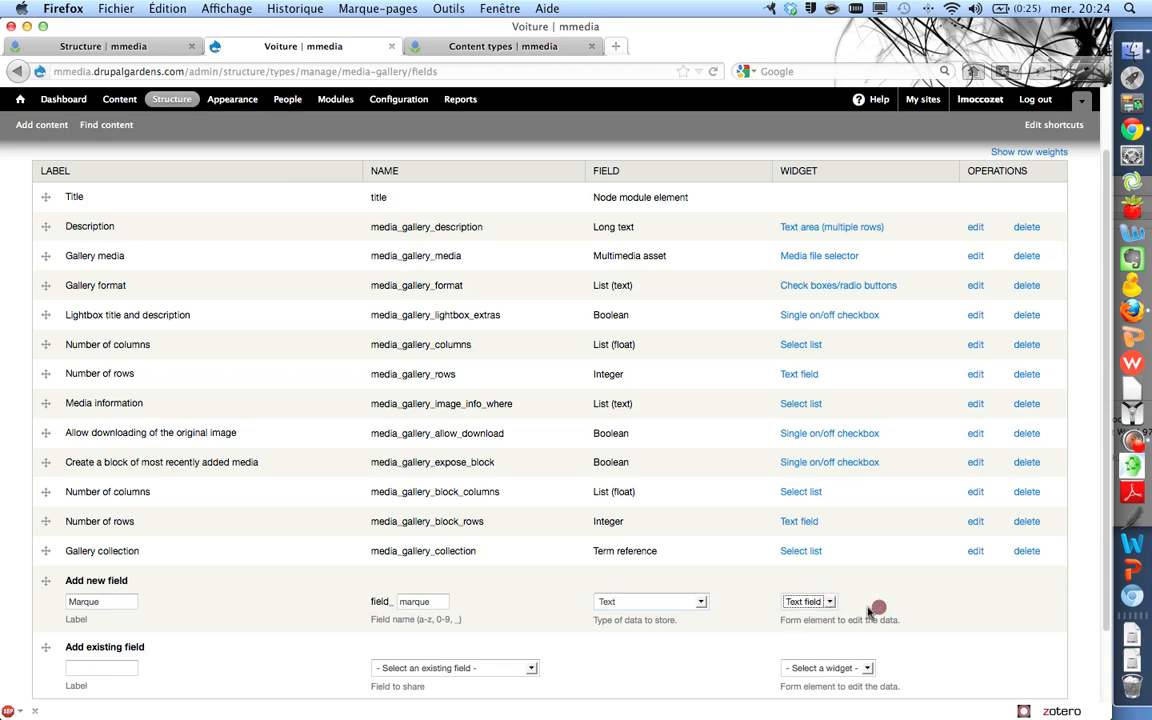
{"action": "left_click", "coordinate": [829, 602]}
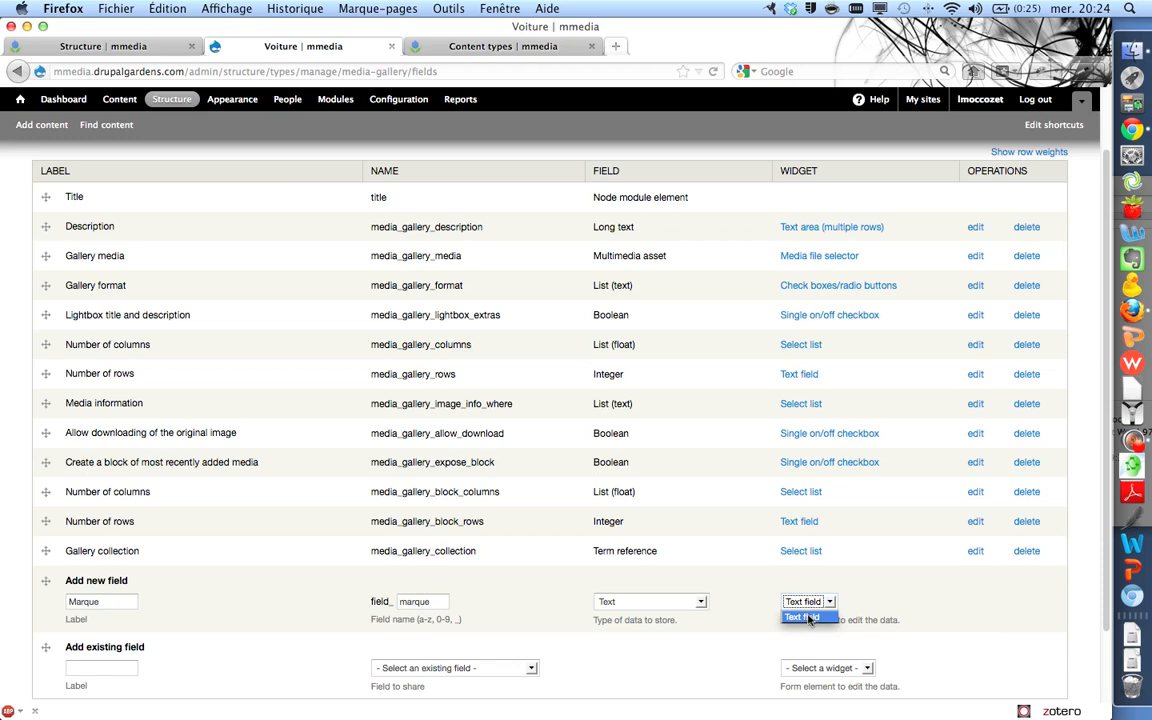
{"action": "left_click", "coordinate": [808, 617]}
{"action": "scroll", "coordinate": [895, 600], "scroll_direction": "down", "scroll_amount": 2}
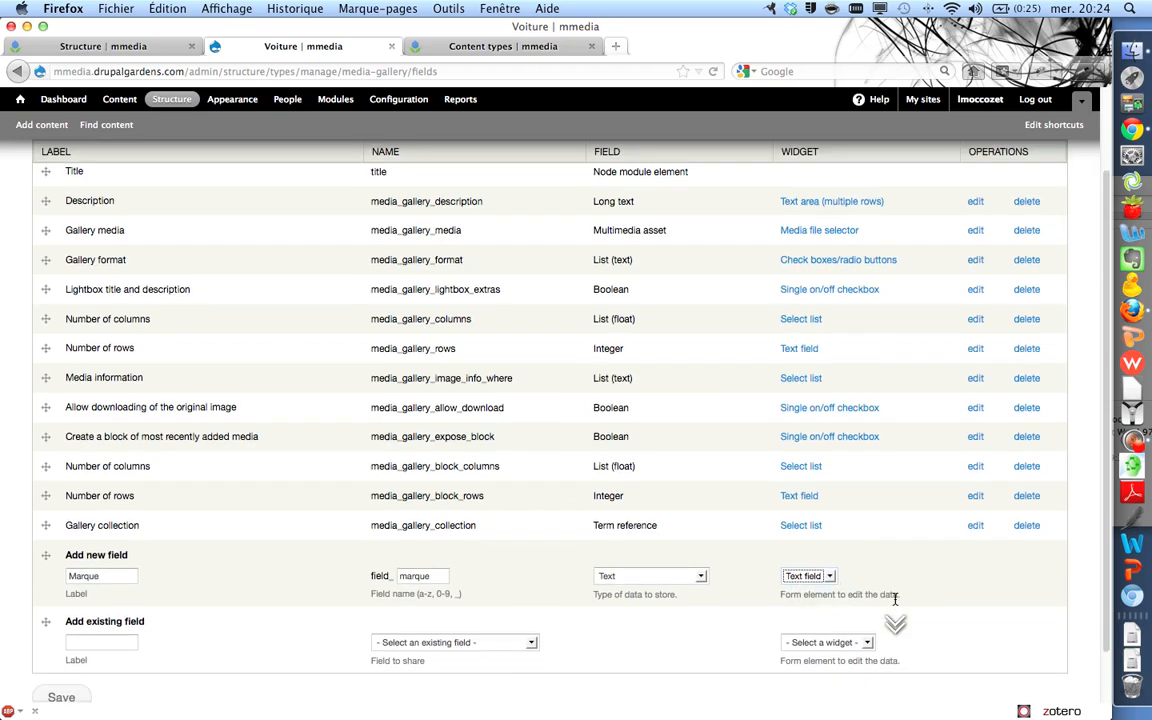
{"action": "scroll", "coordinate": [895, 600], "scroll_direction": "down", "scroll_amount": 1}
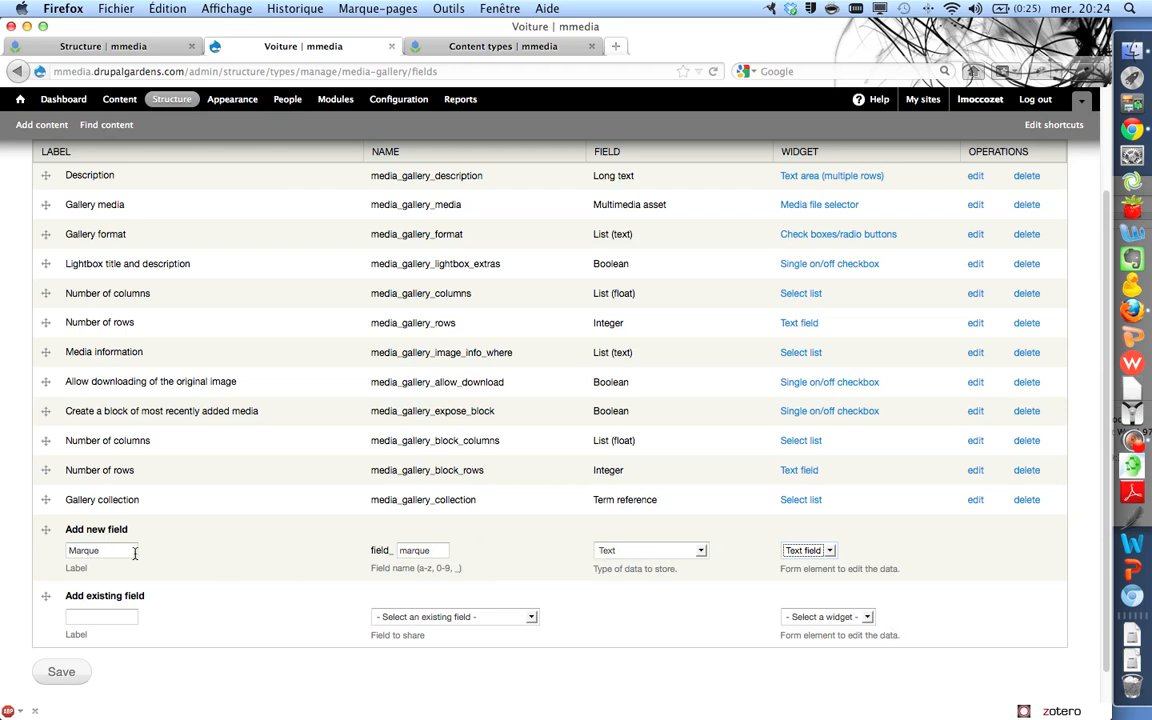
{"action": "left_click", "coordinate": [61, 673]}
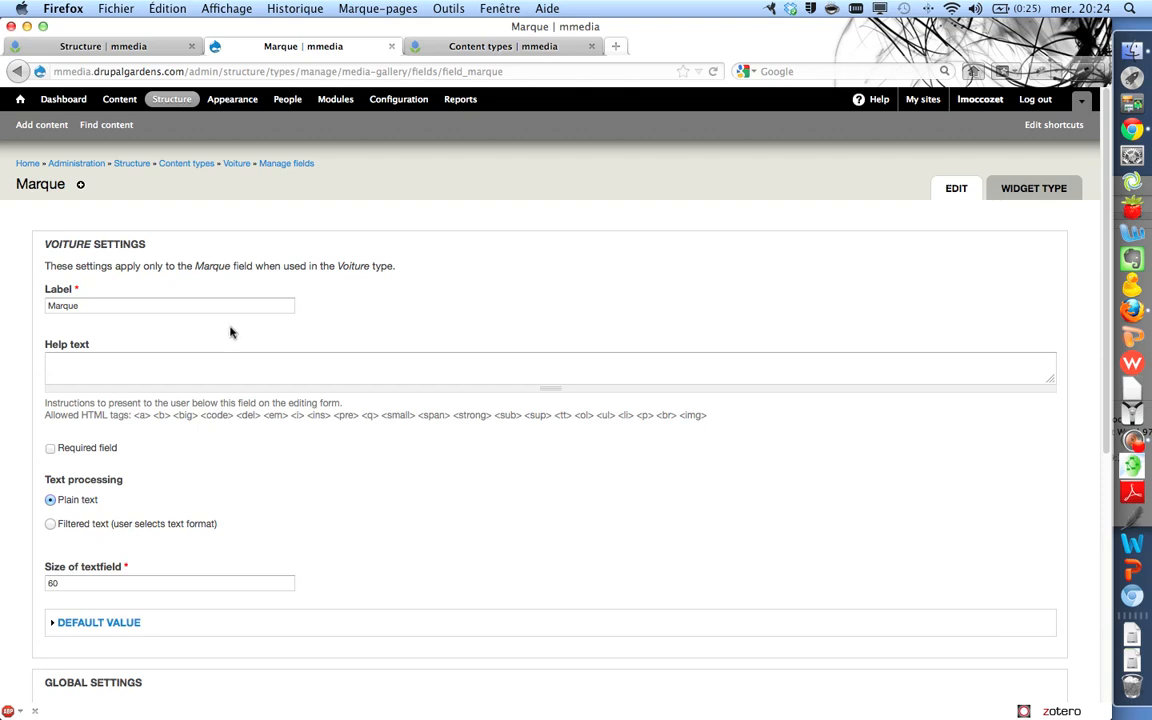
Step: Review the Marque field's Voiture settings: help text, required option, text processing, text field size and default value
{"action": "scroll", "coordinate": [193, 326], "scroll_direction": "down", "scroll_amount": 3}
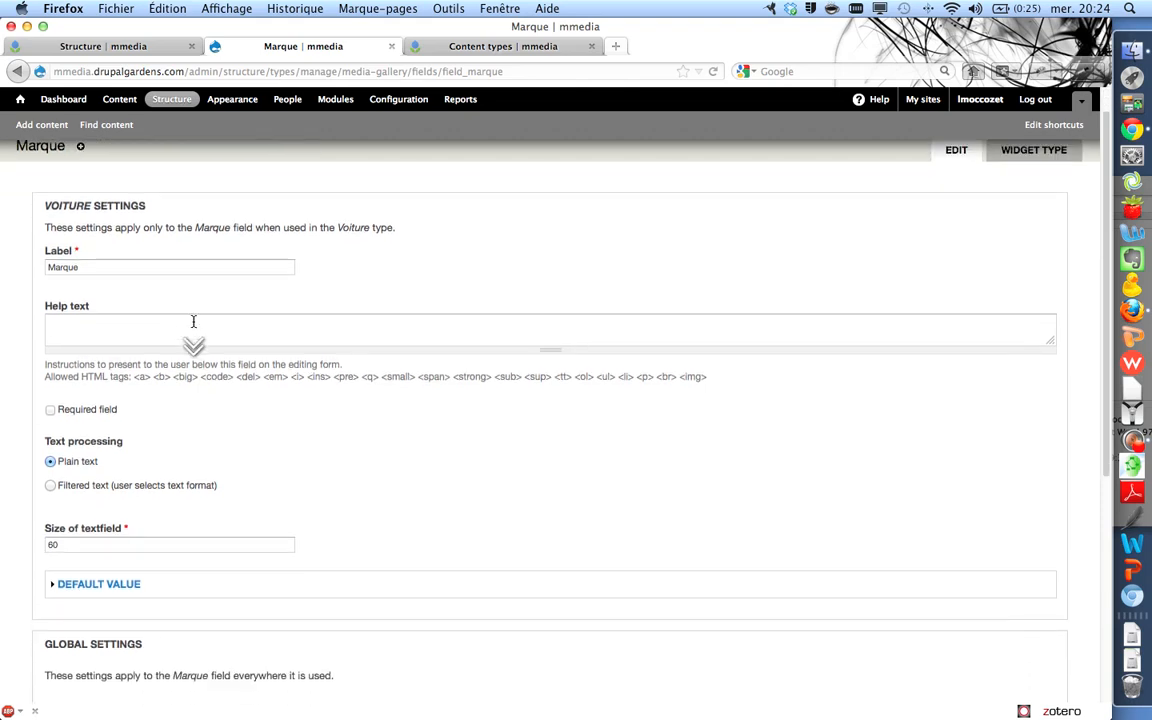
{"action": "scroll", "coordinate": [193, 326], "scroll_direction": "down", "scroll_amount": 2}
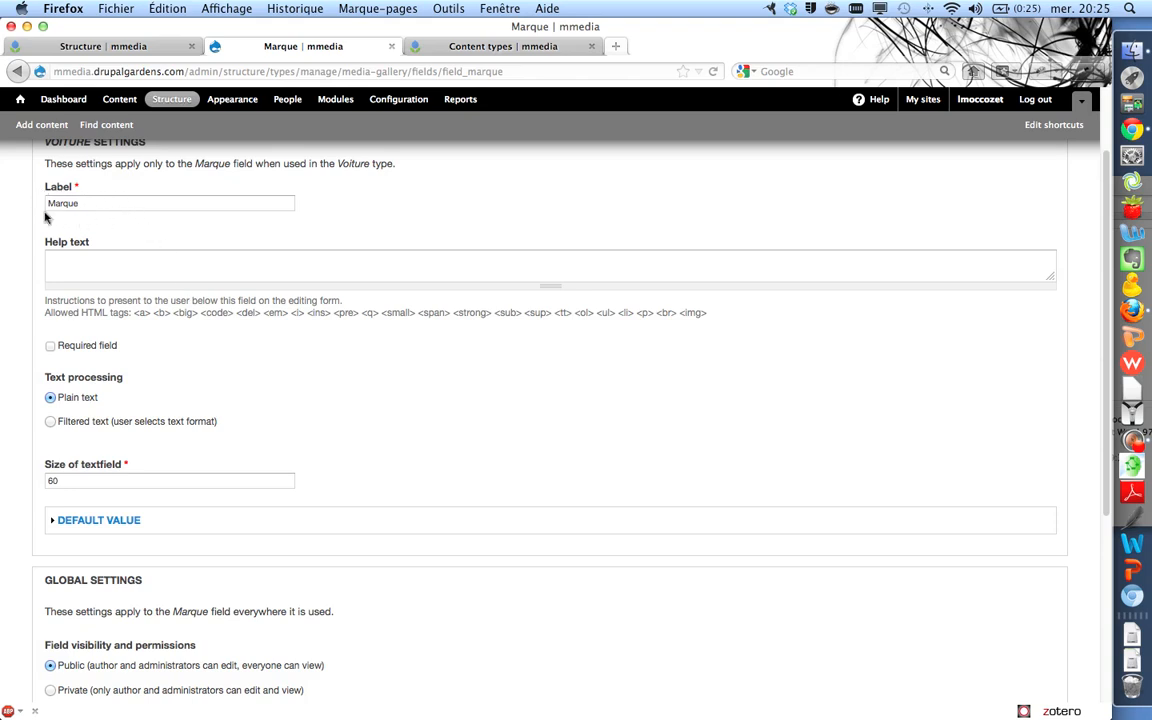
{"action": "left_click", "coordinate": [108, 266]}
{"action": "scroll", "coordinate": [176, 256], "scroll_direction": "down", "scroll_amount": 2}
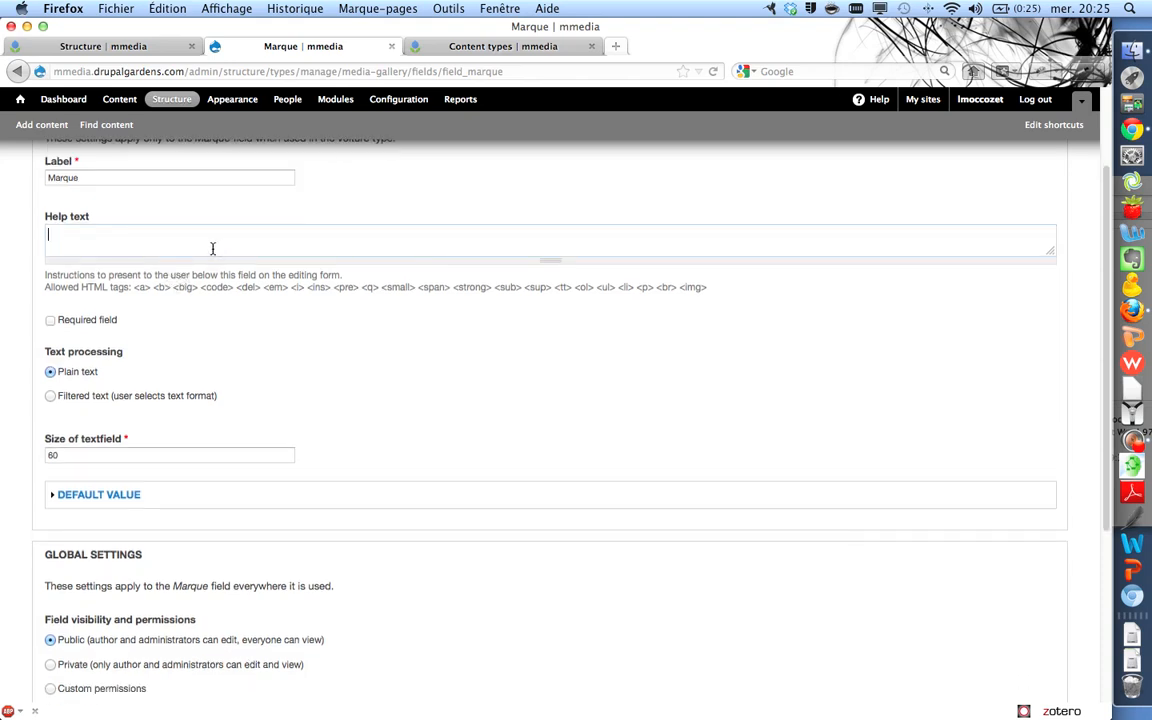
{"action": "scroll", "coordinate": [212, 248], "scroll_direction": "down", "scroll_amount": 2}
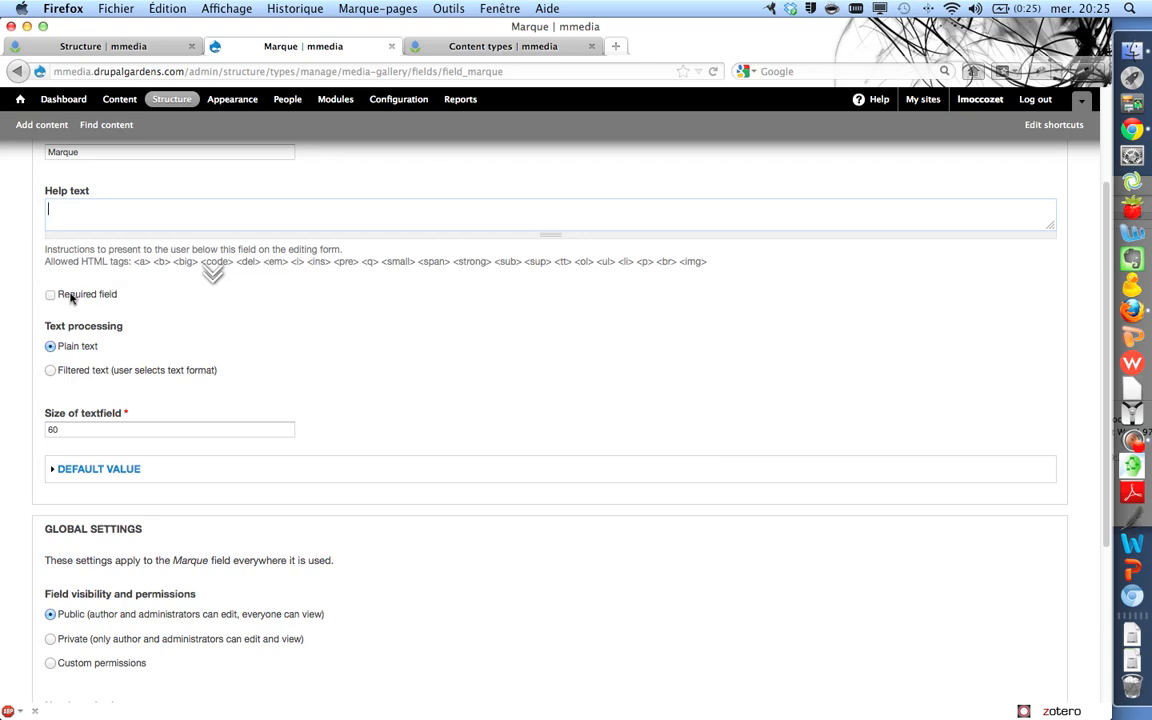
{"action": "left_click", "coordinate": [50, 295]}
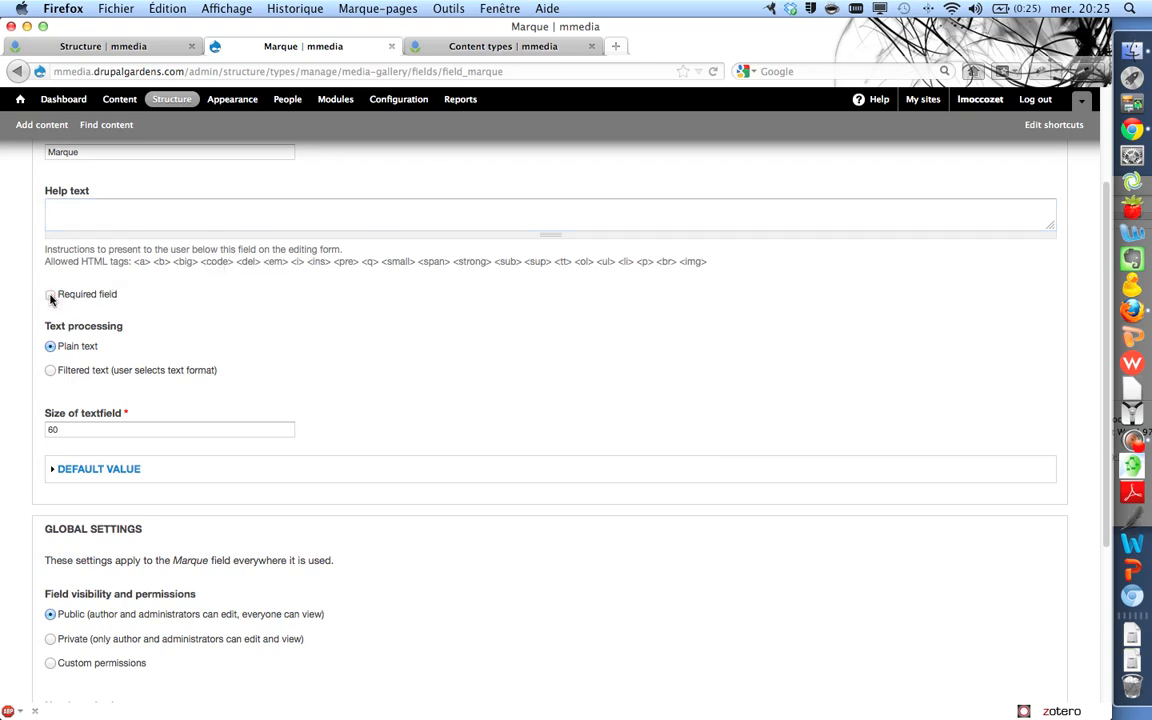
{"action": "scroll", "coordinate": [100, 315], "scroll_direction": "down", "scroll_amount": 2}
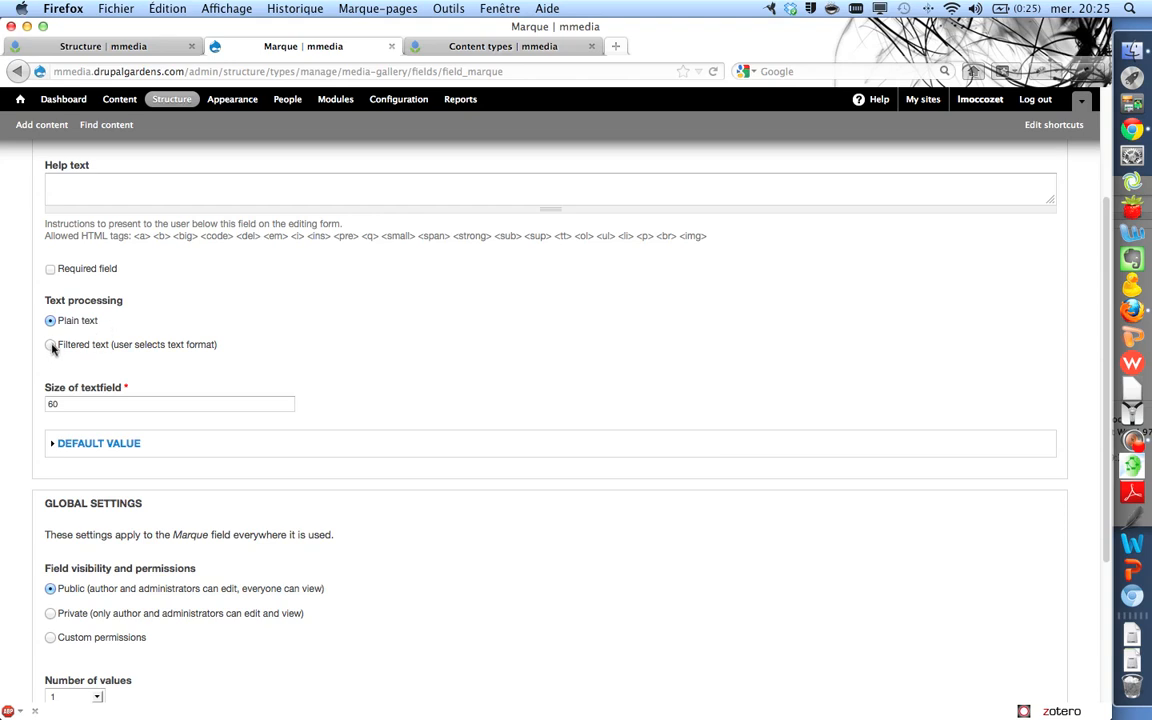
{"action": "middle_click", "coordinate": [191, 365]}
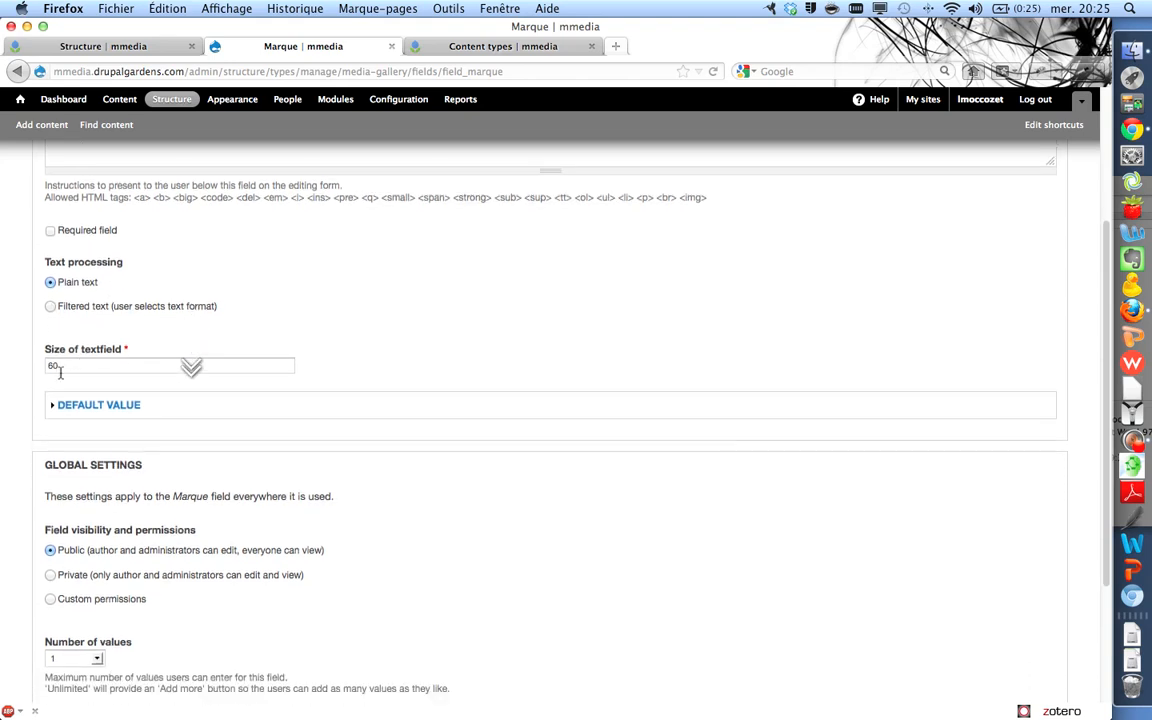
{"action": "left_click_drag", "start_coordinate": [60, 369], "coordinate": [46, 370]}
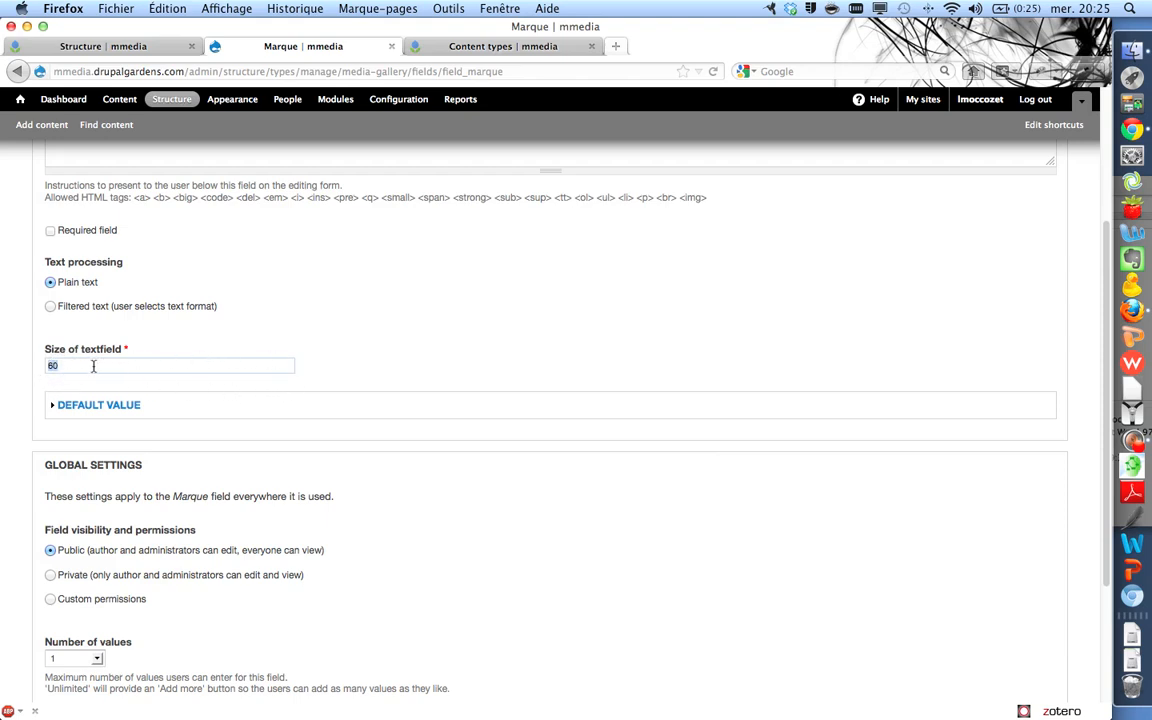
{"action": "left_click", "coordinate": [92, 366]}
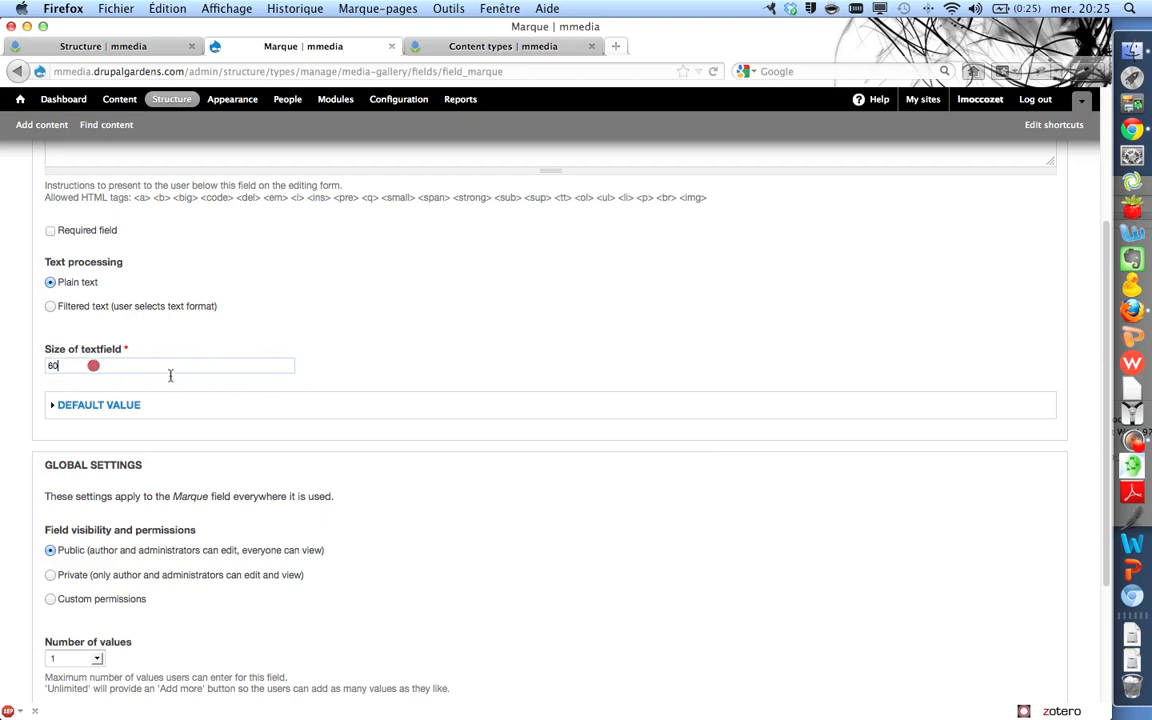
{"action": "left_click", "coordinate": [119, 410]}
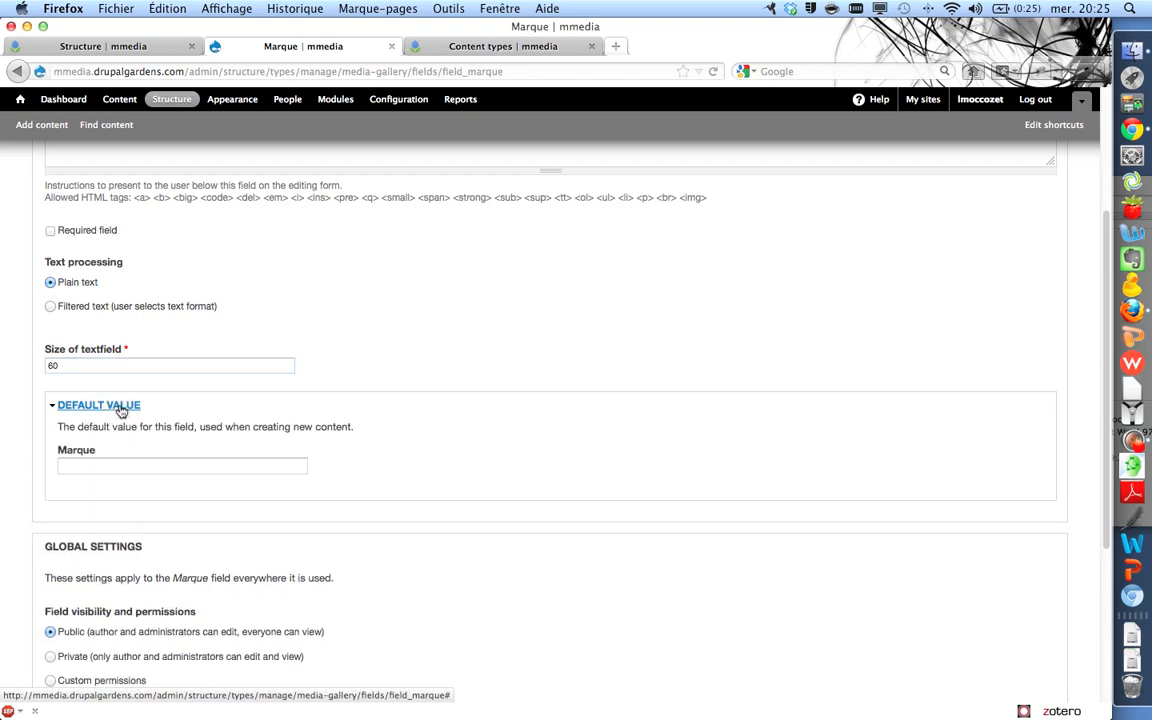
{"action": "left_click", "coordinate": [119, 410]}
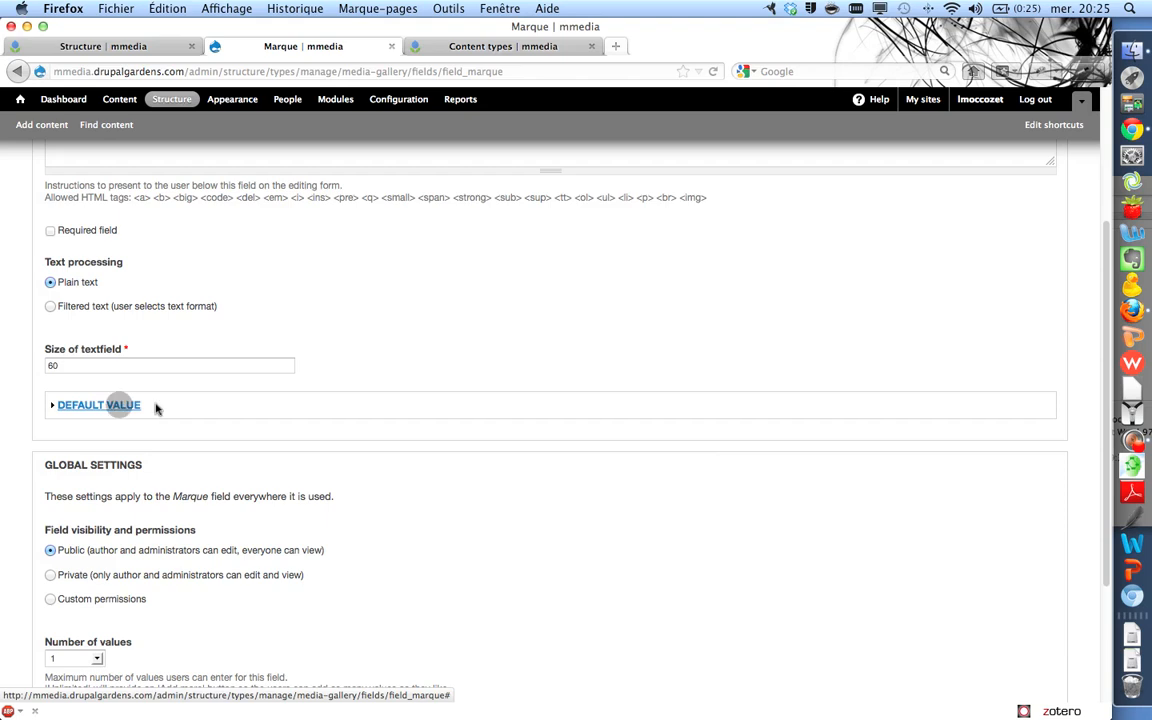
Step: Examine the Marque field's global settings for visibility, number of values and maximum length, and look over the whole form again
{"action": "scroll", "coordinate": [208, 400], "scroll_direction": "down", "scroll_amount": 1}
{"action": "scroll", "coordinate": [208, 402], "scroll_direction": "down", "scroll_amount": 2}
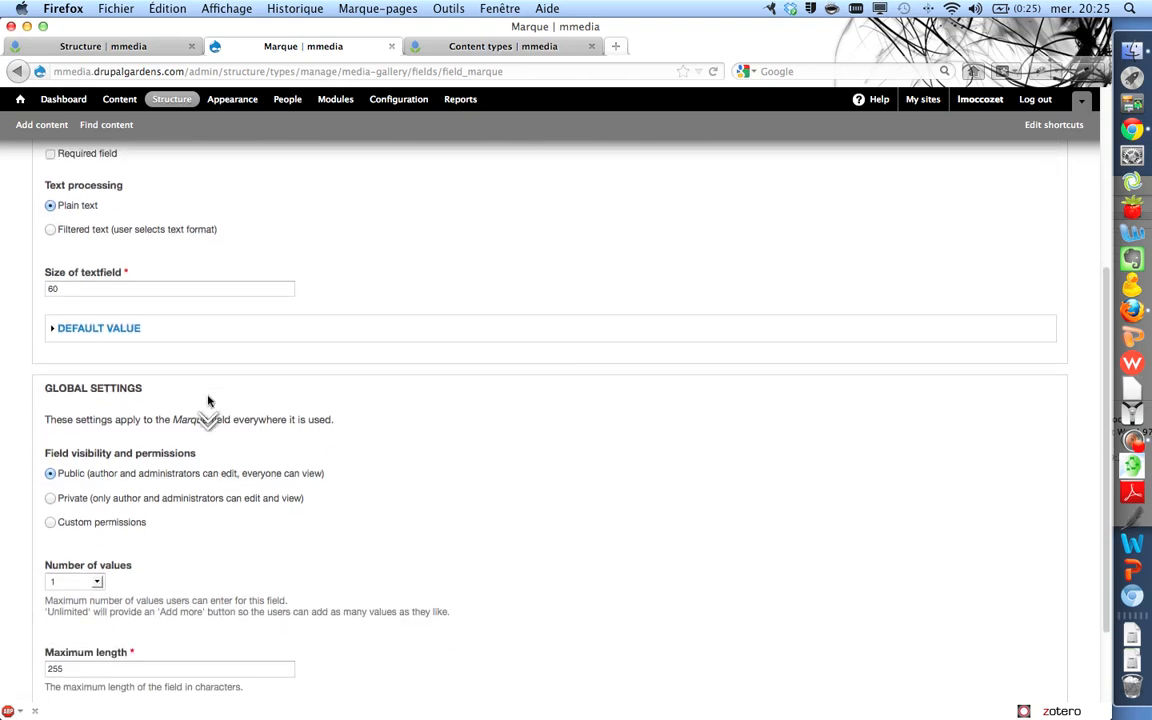
{"action": "scroll", "coordinate": [208, 401], "scroll_direction": "down", "scroll_amount": 2}
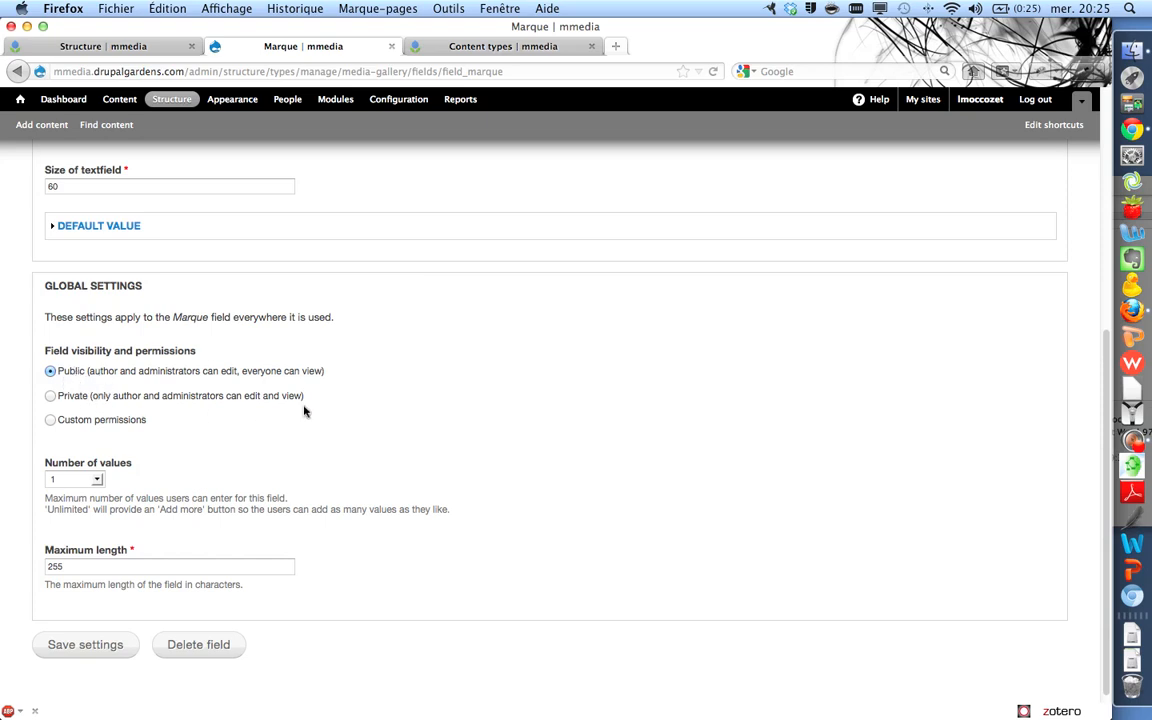
{"action": "scroll", "coordinate": [303, 408], "scroll_direction": "down", "scroll_amount": 1}
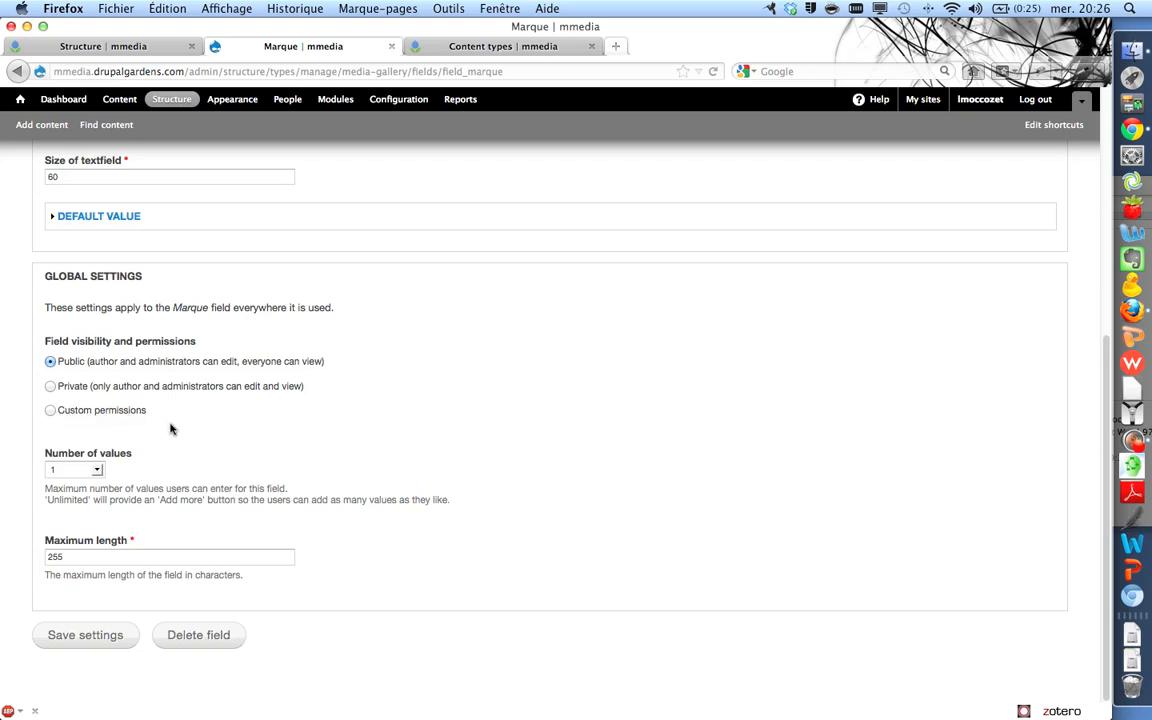
{"action": "scroll", "coordinate": [168, 430], "scroll_direction": "down", "scroll_amount": 1}
{"action": "left_click", "coordinate": [97, 470]}
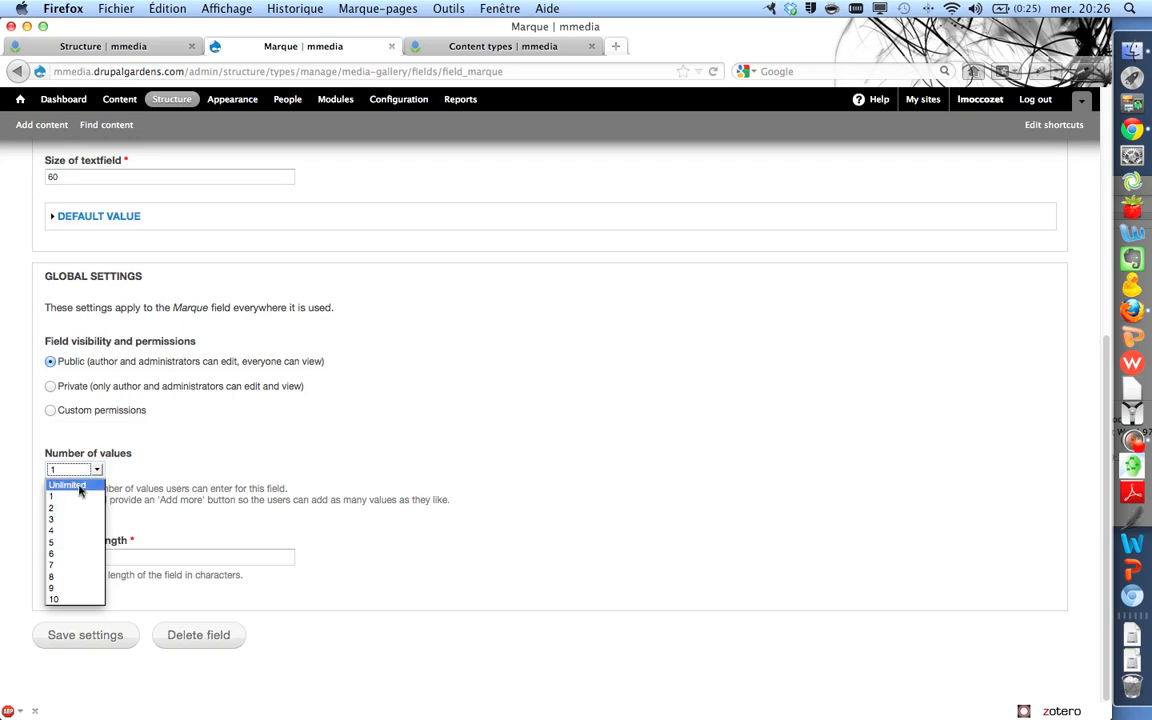
{"action": "left_click", "coordinate": [190, 485]}
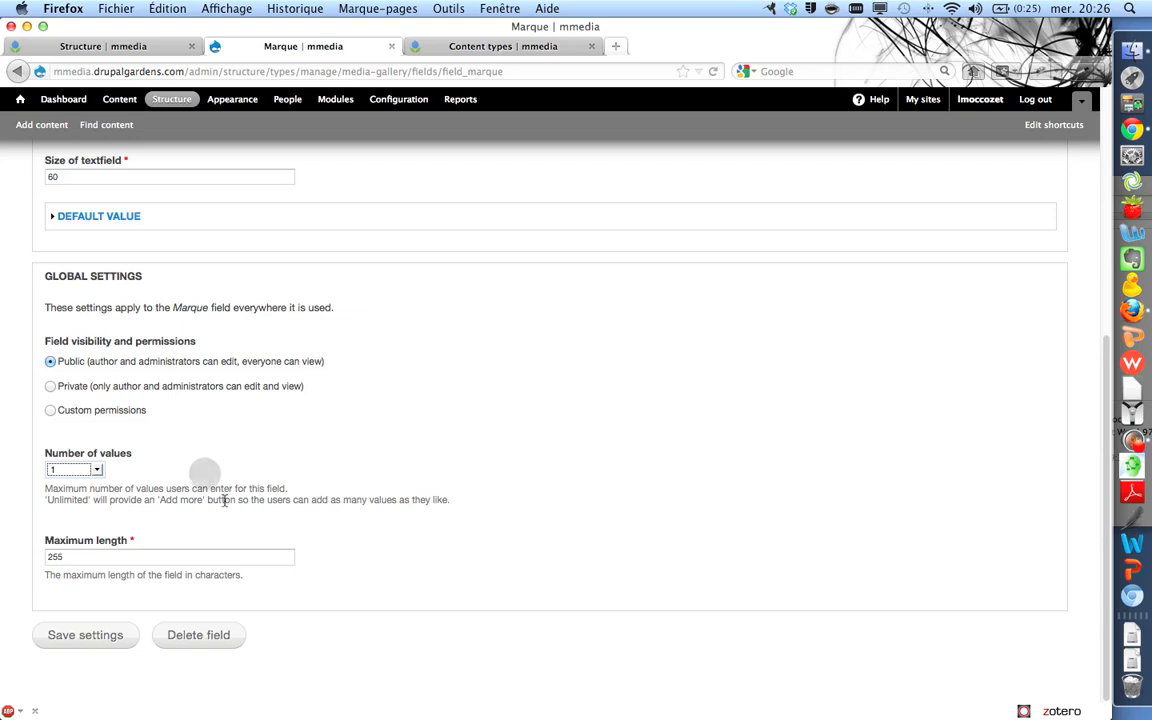
{"action": "left_click", "coordinate": [76, 560]}
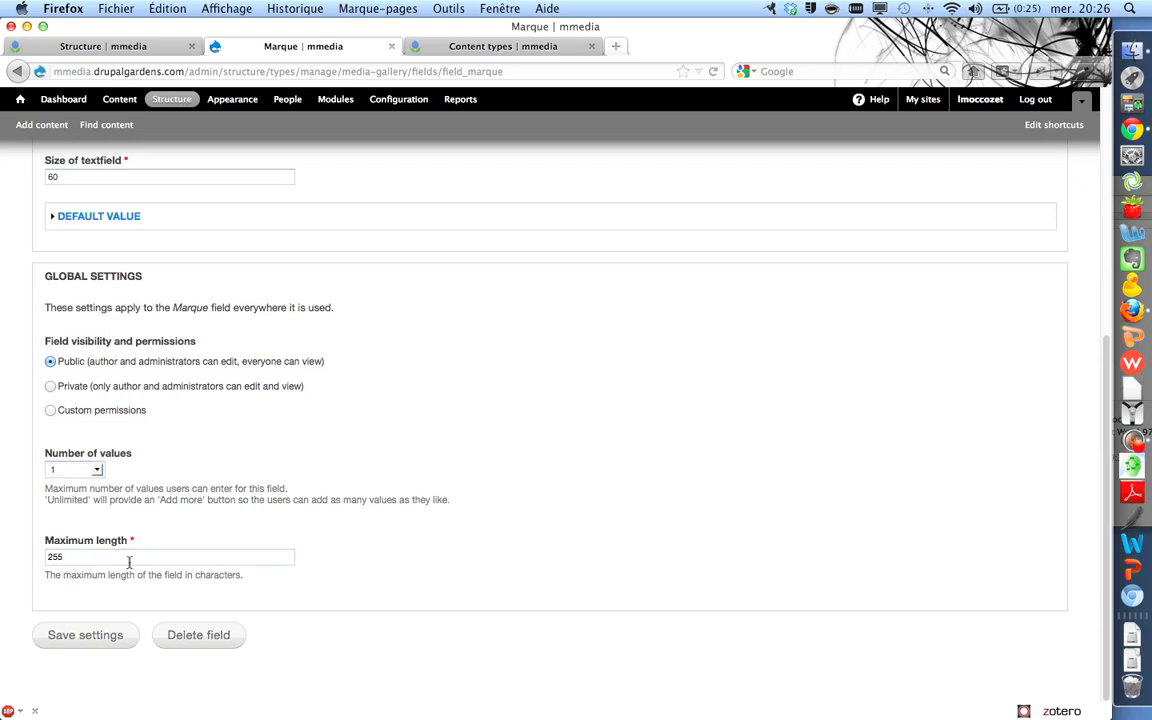
{"action": "scroll", "coordinate": [360, 538], "scroll_direction": "up", "scroll_amount": 10}
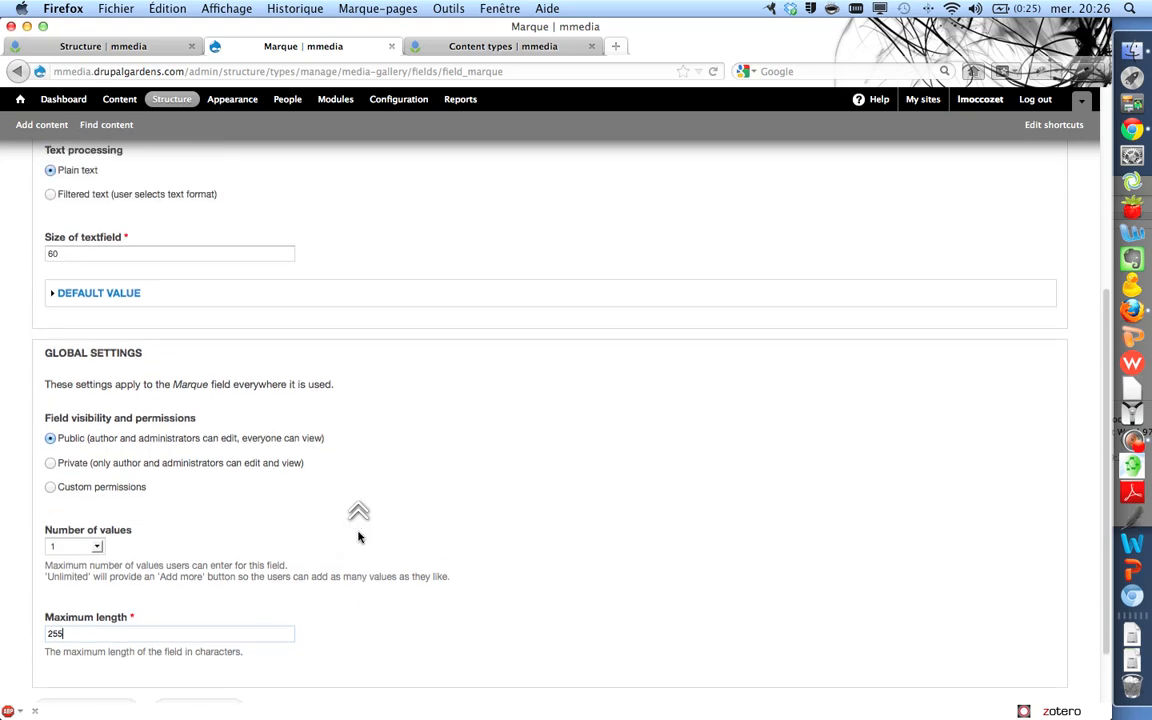
{"action": "scroll", "coordinate": [359, 538], "scroll_direction": "up", "scroll_amount": 3}
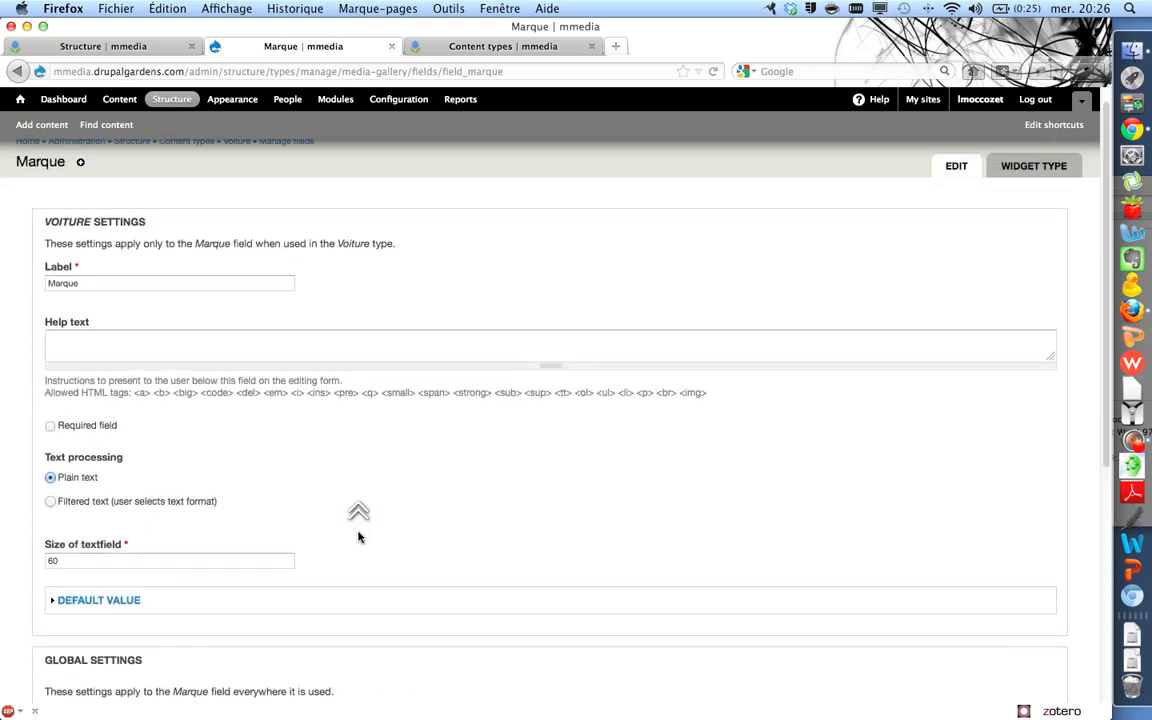
{"action": "scroll", "coordinate": [359, 538], "scroll_direction": "down", "scroll_amount": 6}
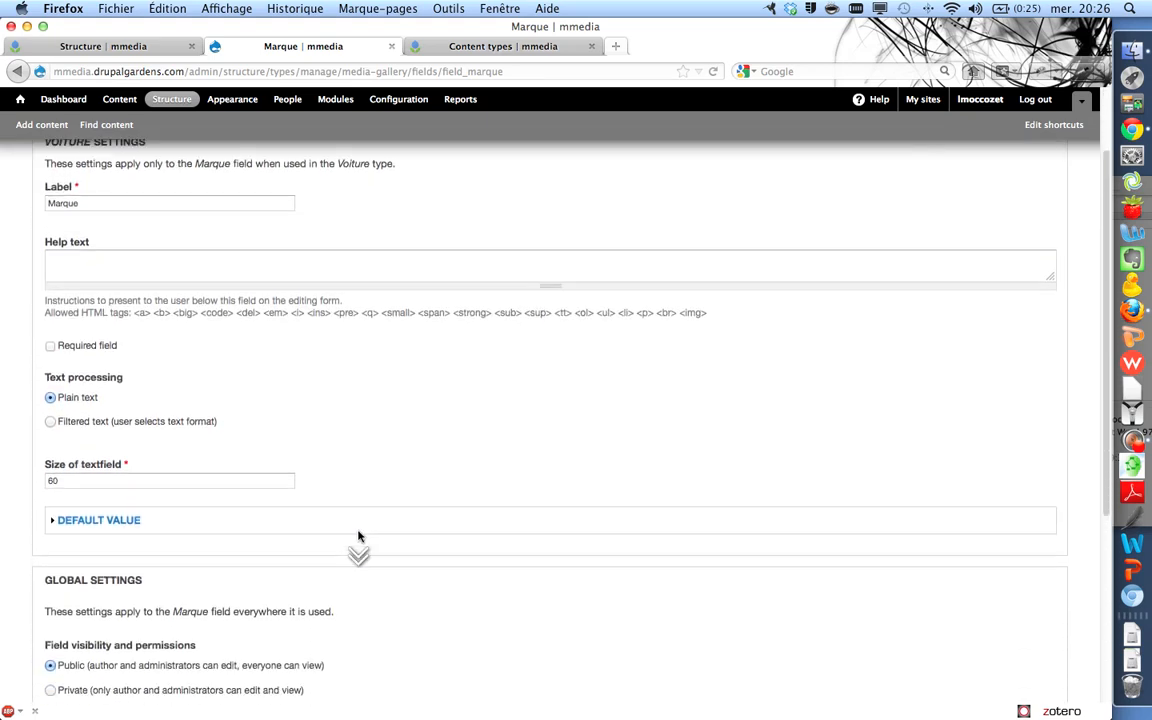
{"action": "scroll", "coordinate": [359, 538], "scroll_direction": "down", "scroll_amount": 7}
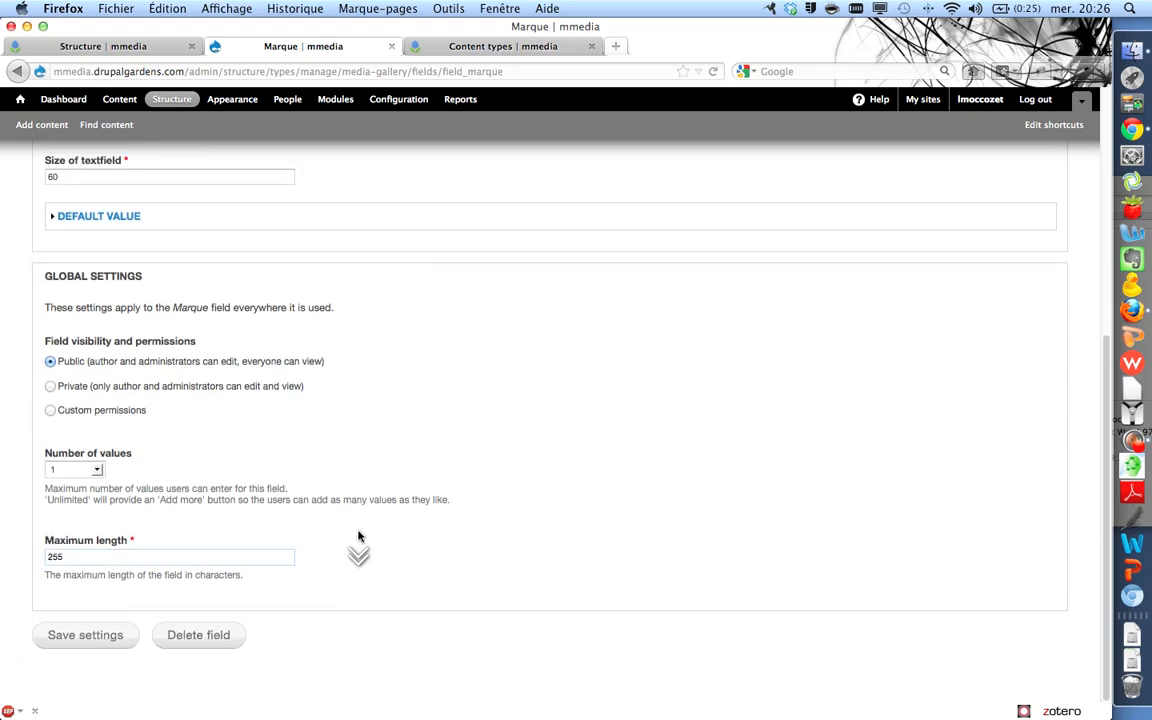
Step: Save the Marque field's settings and find its row in the Voiture field list
{"action": "left_click", "coordinate": [81, 636]}
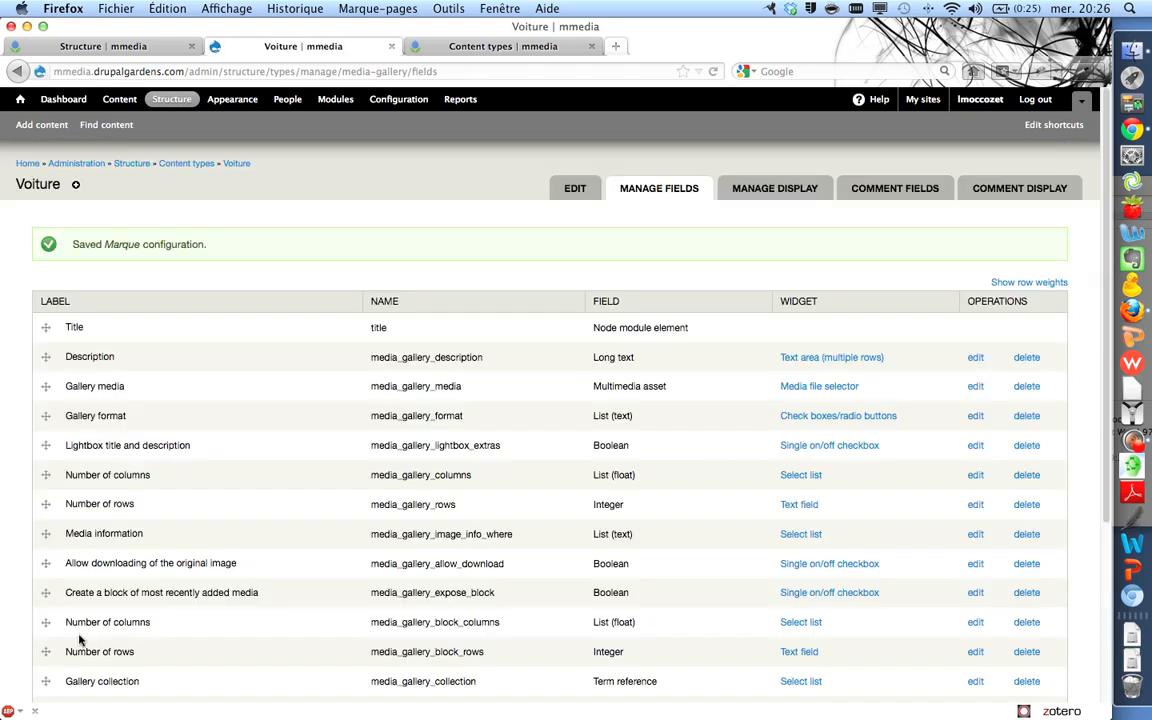
{"action": "scroll", "coordinate": [334, 567], "scroll_direction": "down", "scroll_amount": 4}
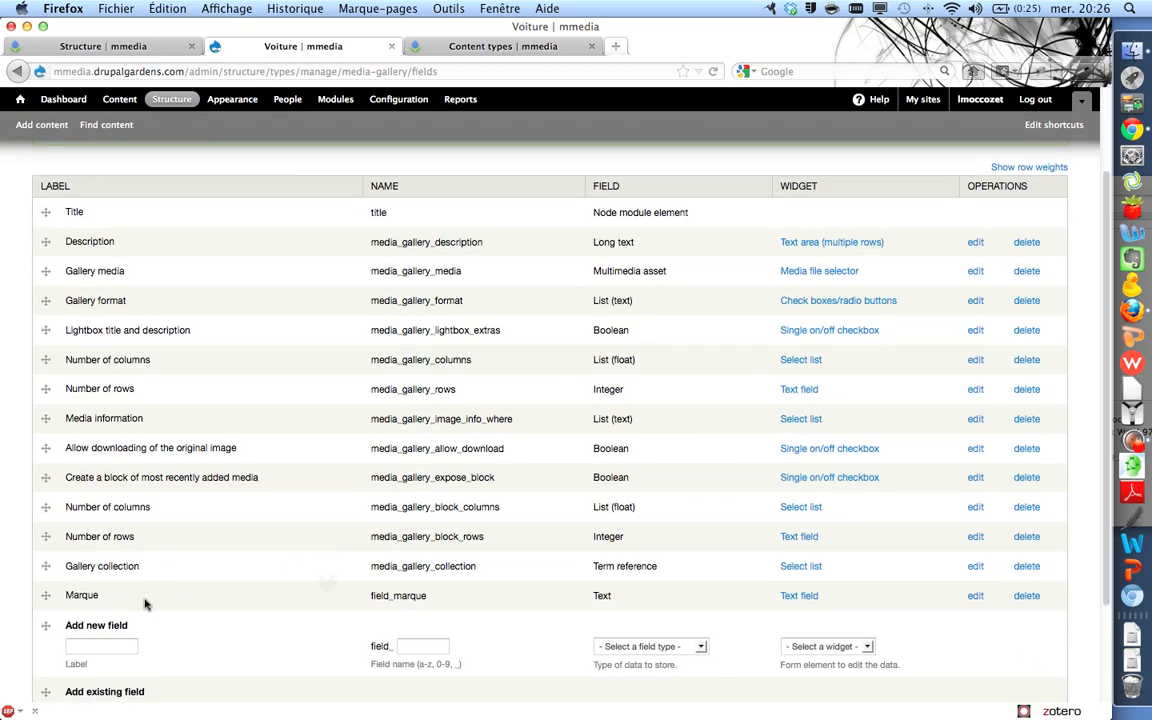
{"action": "left_click", "coordinate": [443, 593]}
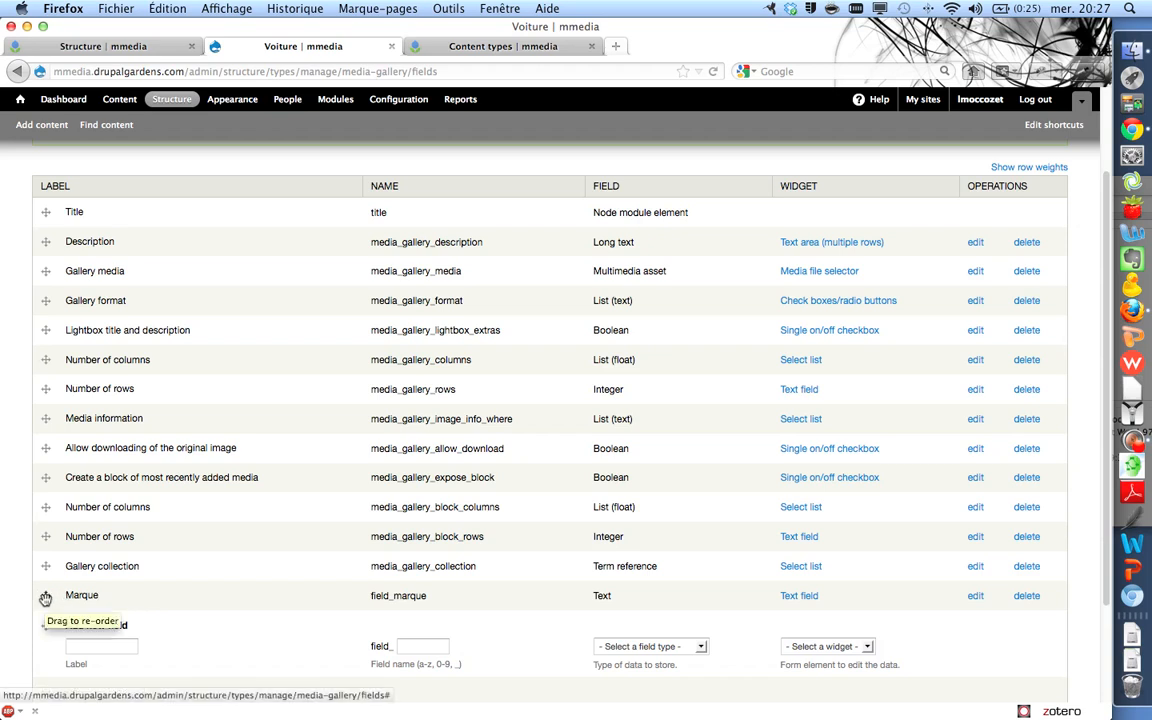
Step: Move the Marque field between Description and Gallery media, save the new field order, and check the list
{"action": "left_click_drag", "start_coordinate": [46, 598], "coordinate": [46, 277]}
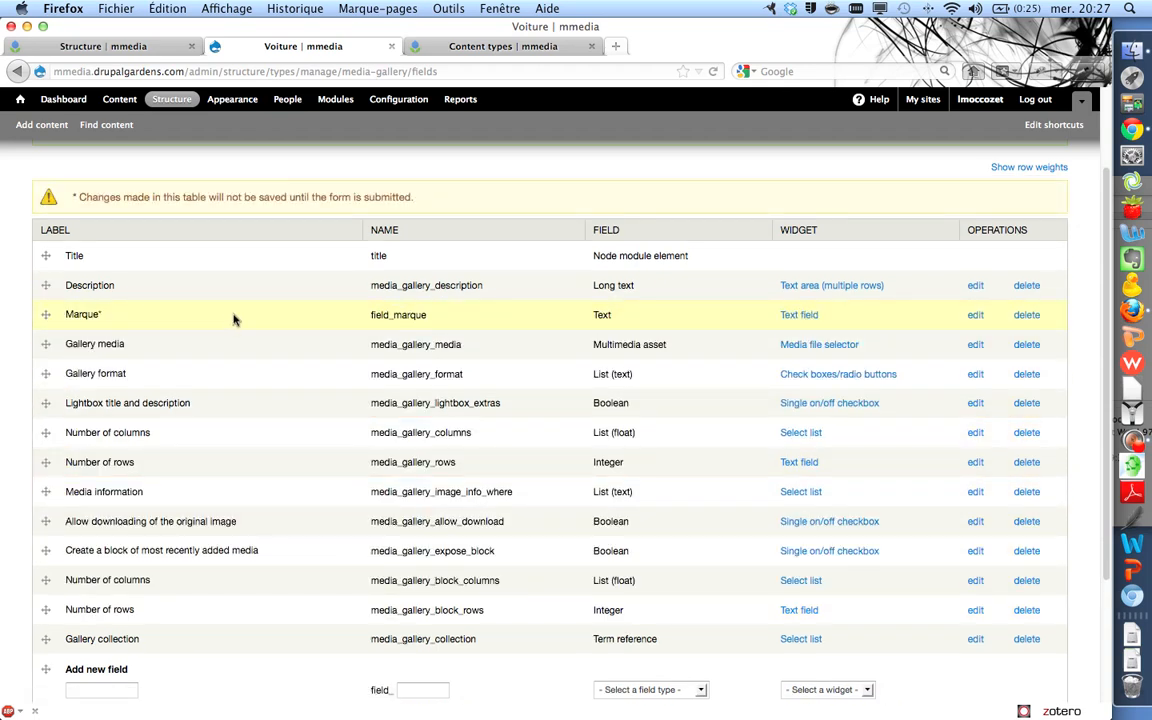
{"action": "scroll", "coordinate": [233, 319], "scroll_direction": "down", "scroll_amount": 2}
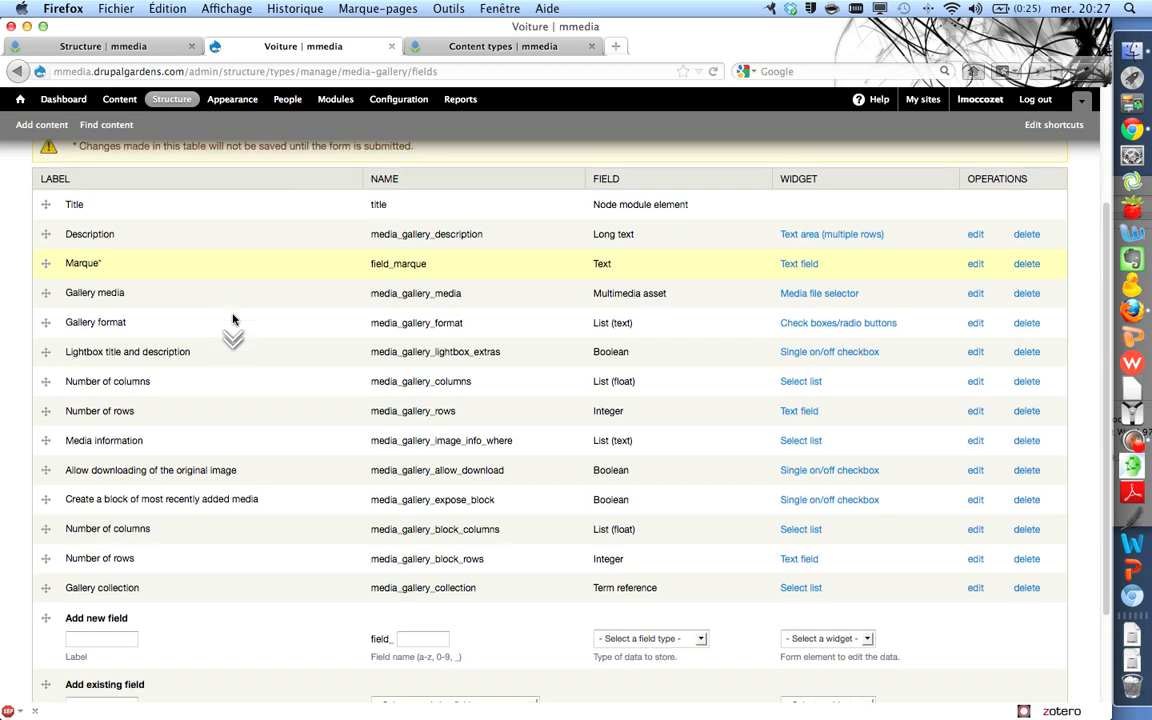
{"action": "scroll", "coordinate": [233, 319], "scroll_direction": "down", "scroll_amount": 1}
{"action": "scroll", "coordinate": [233, 319], "scroll_direction": "up", "scroll_amount": 2}
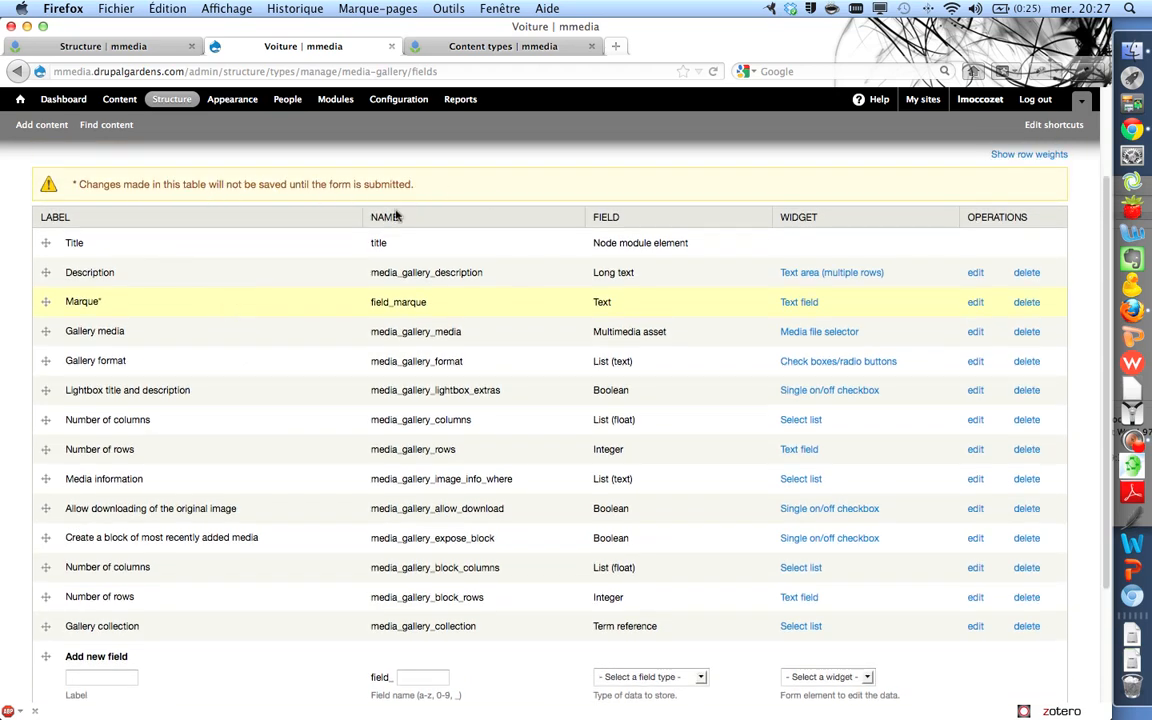
{"action": "scroll", "coordinate": [206, 270], "scroll_direction": "down", "scroll_amount": 2}
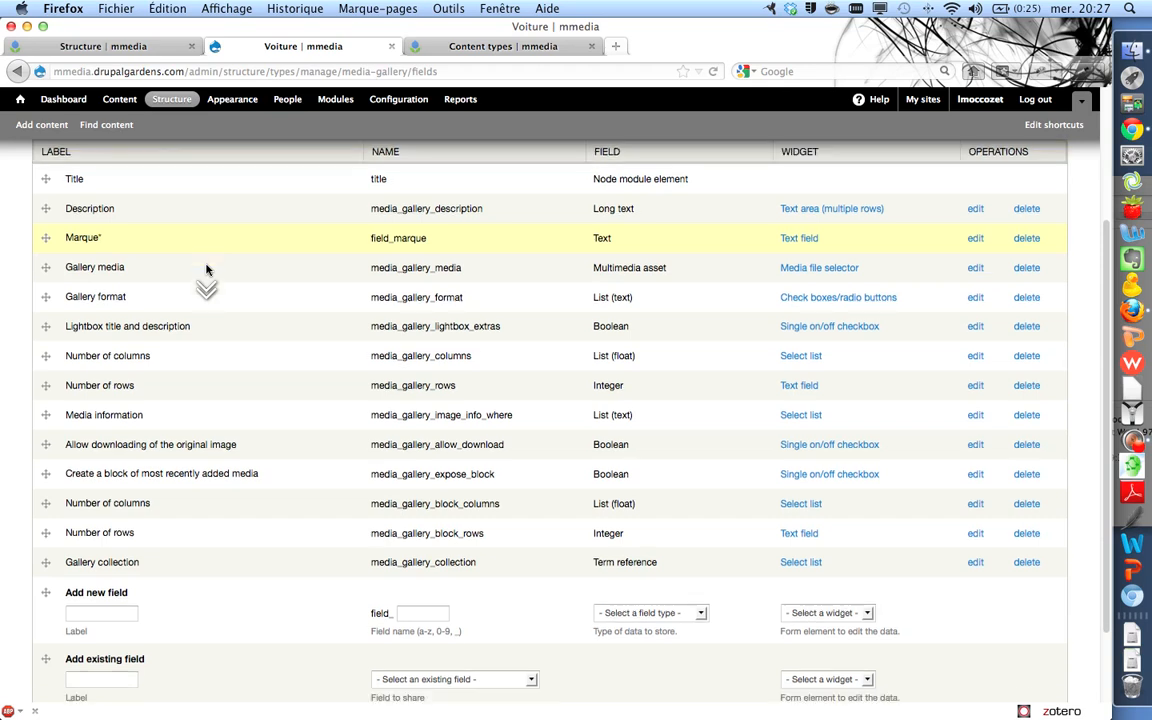
{"action": "scroll", "coordinate": [206, 270], "scroll_direction": "down", "scroll_amount": 3}
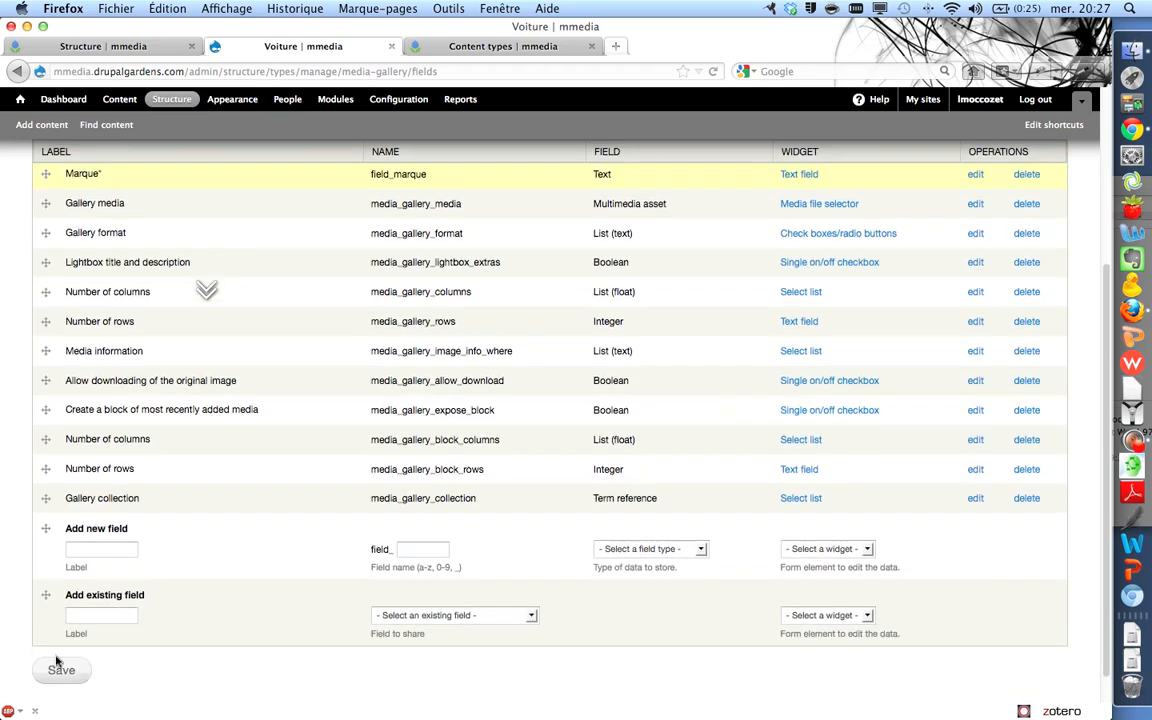
{"action": "left_click", "coordinate": [60, 668]}
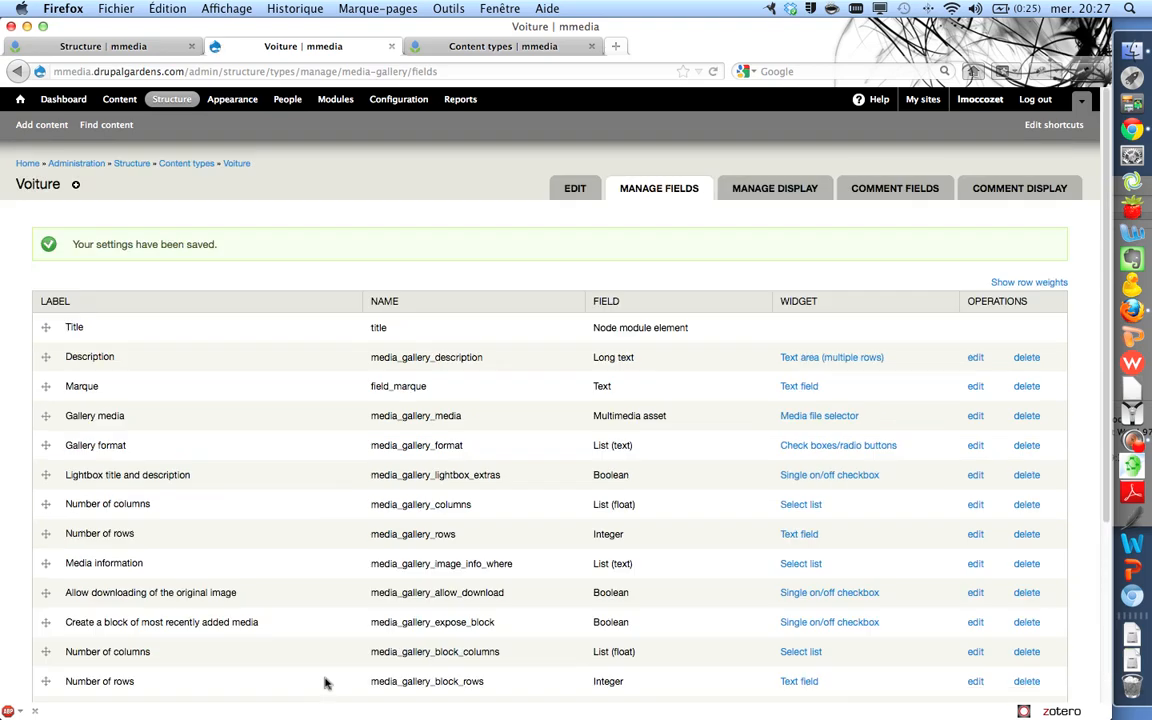
{"action": "scroll", "coordinate": [316, 527], "scroll_direction": "down", "scroll_amount": 3}
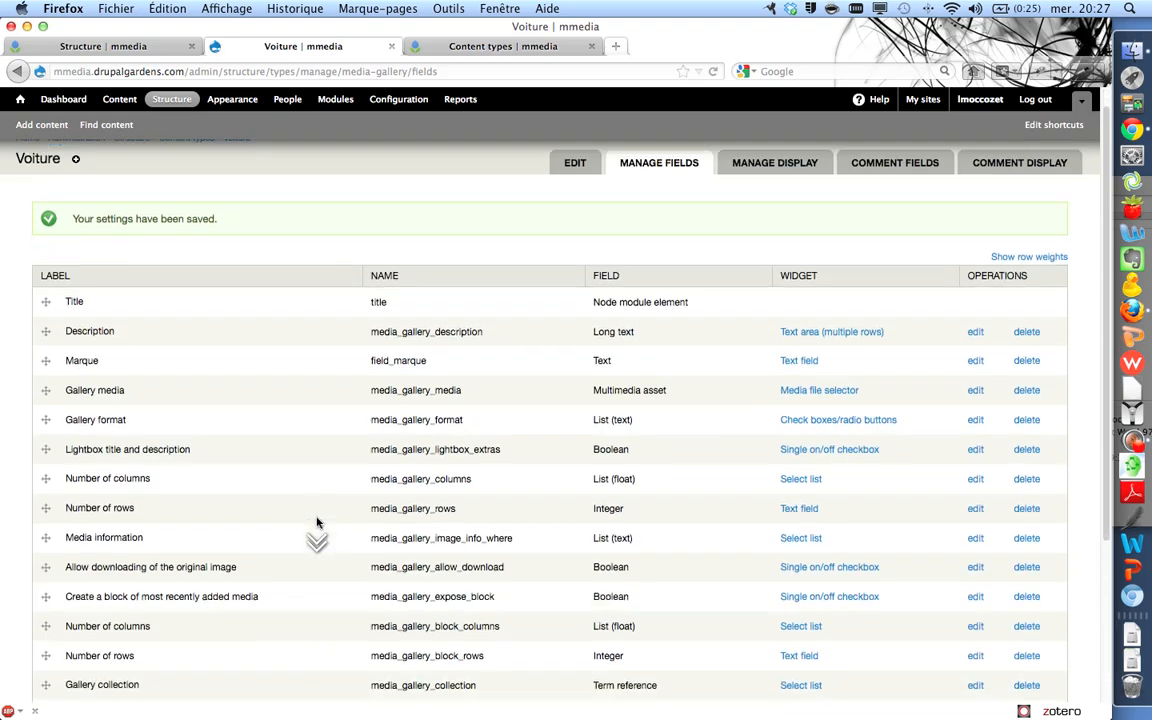
{"action": "scroll", "coordinate": [317, 523], "scroll_direction": "down", "scroll_amount": 1}
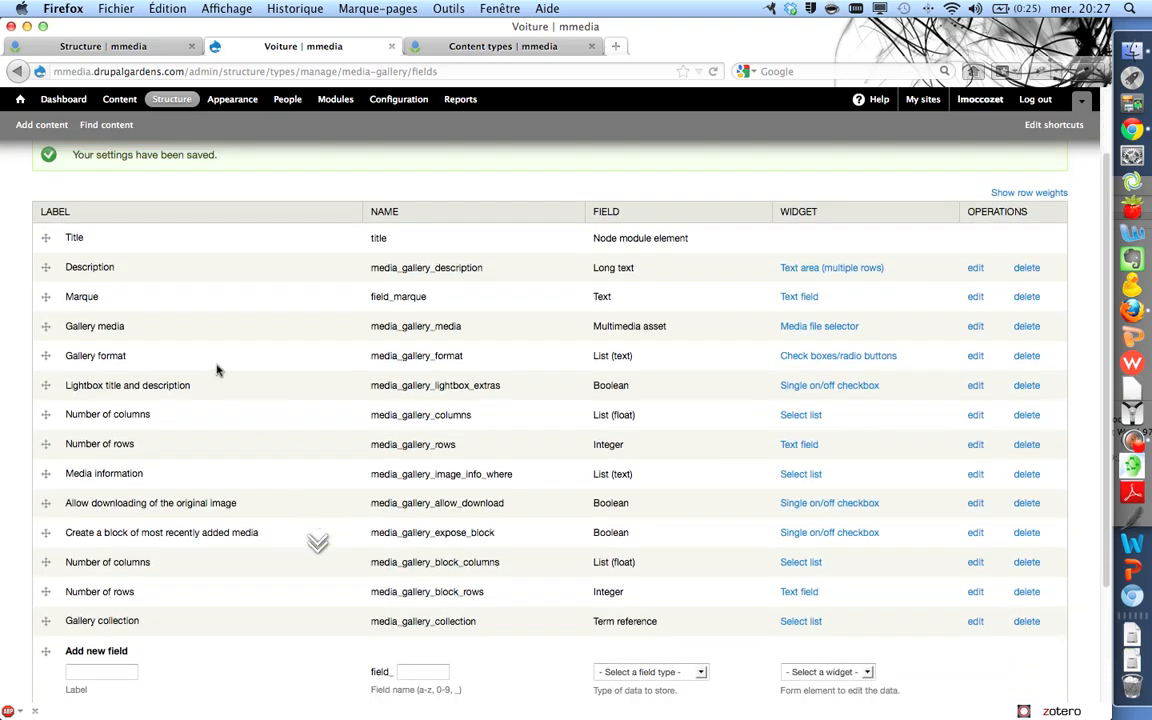